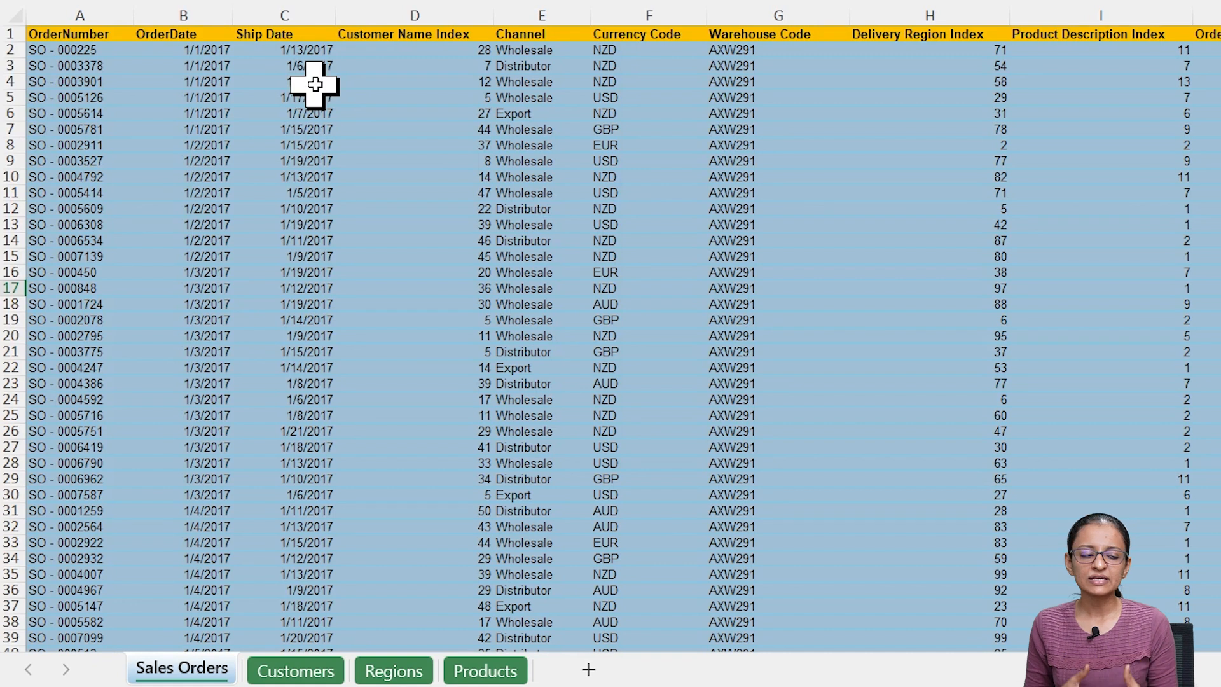
{"action": "left_click", "coordinate": [1219, 50]}
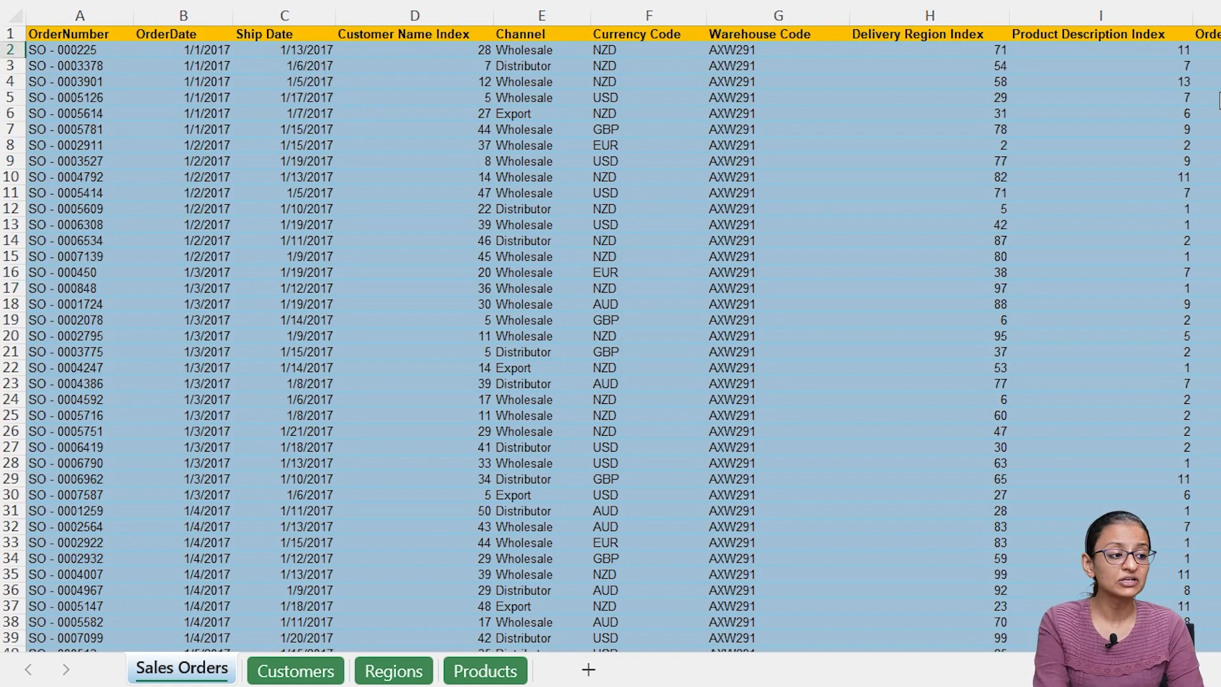
{"action": "left_click", "coordinate": [1219, 35]}
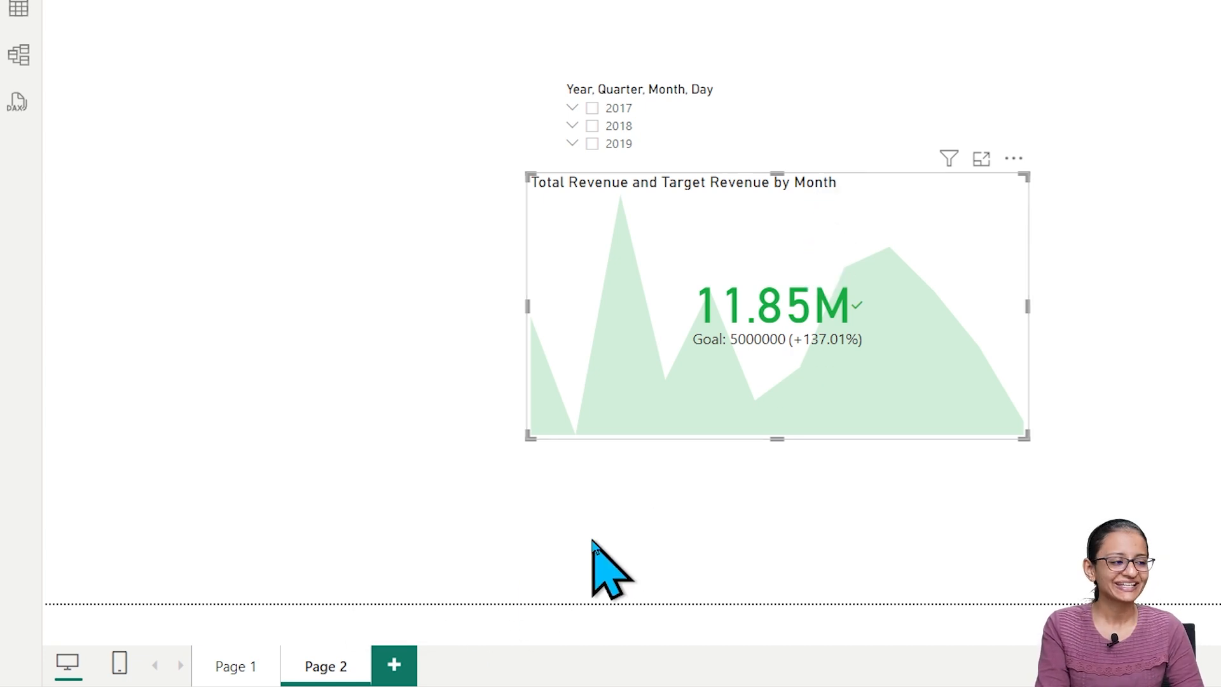
- Switch to Power BI Desktop, add a new report page and insert an empty KPI visual on it
{"action": "left_click", "coordinate": [395, 669]}
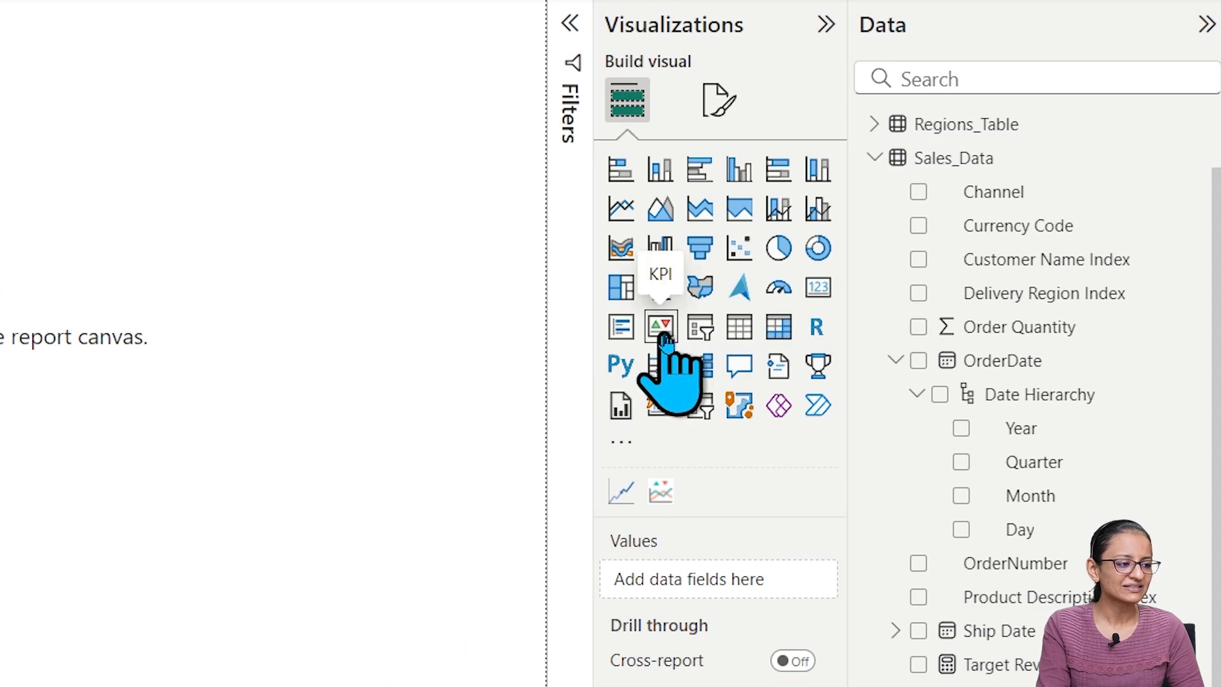
{"action": "left_click", "coordinate": [661, 327]}
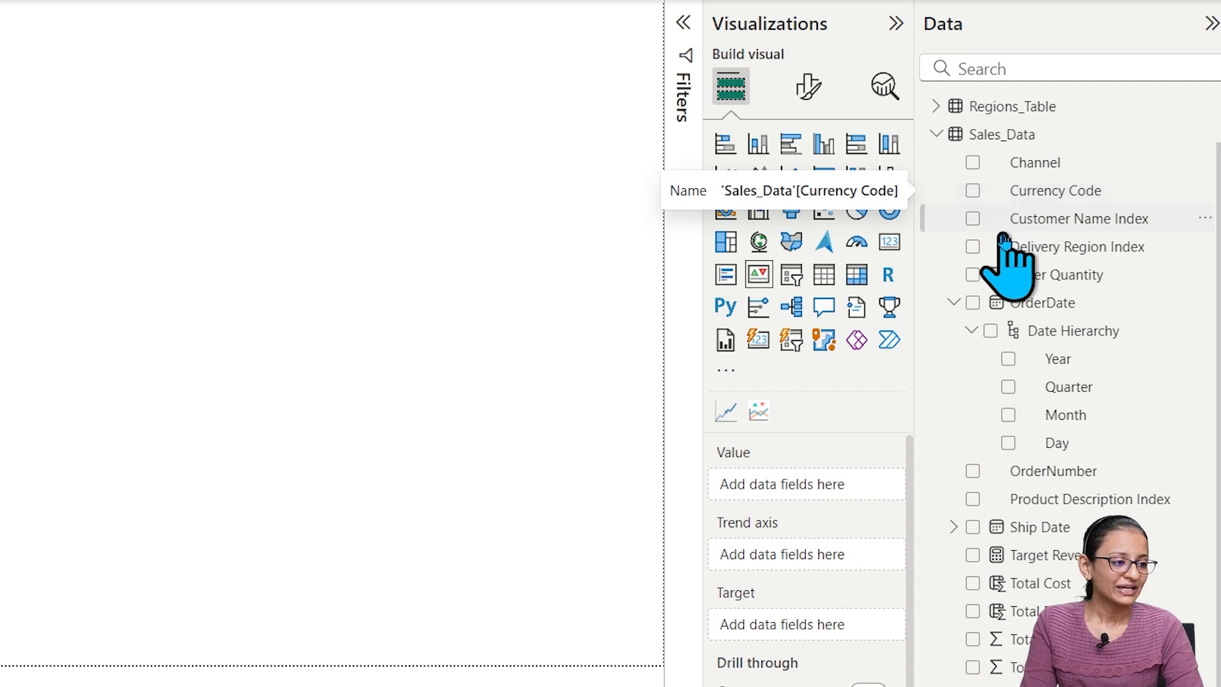
- Review the tables in the data model and look through the fields of Sales_Data
{"action": "left_click", "coordinate": [982, 135]}
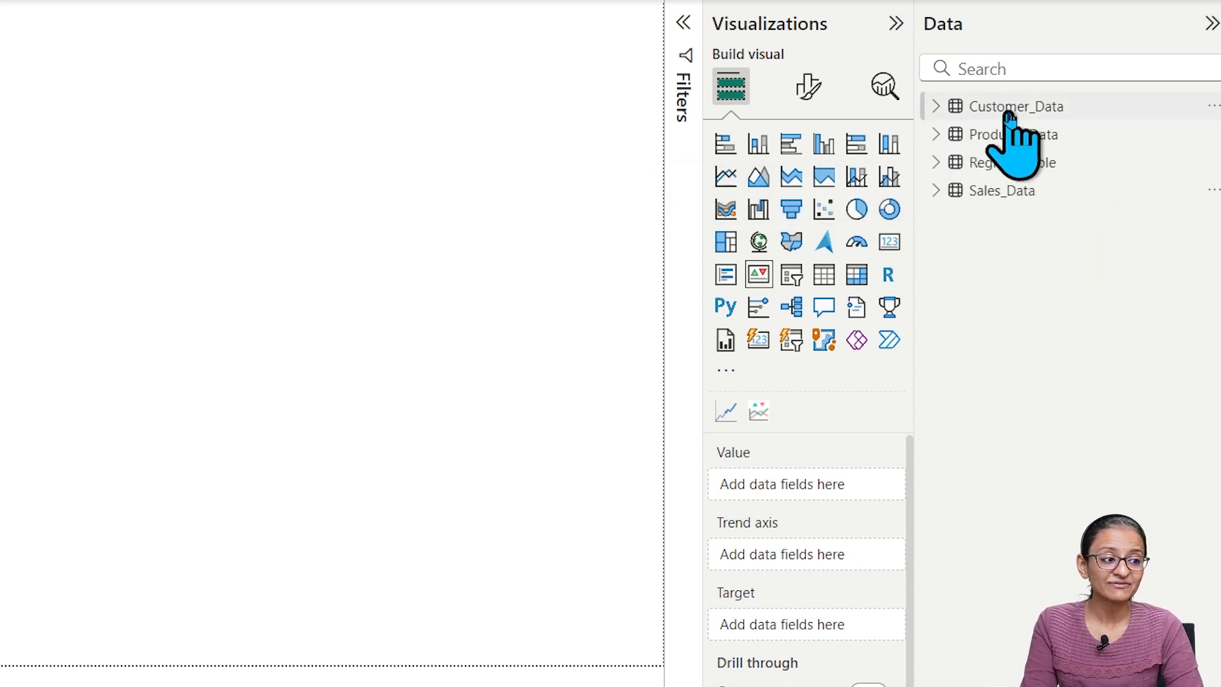
{"action": "mouse_move", "coordinate": [1010, 205]}
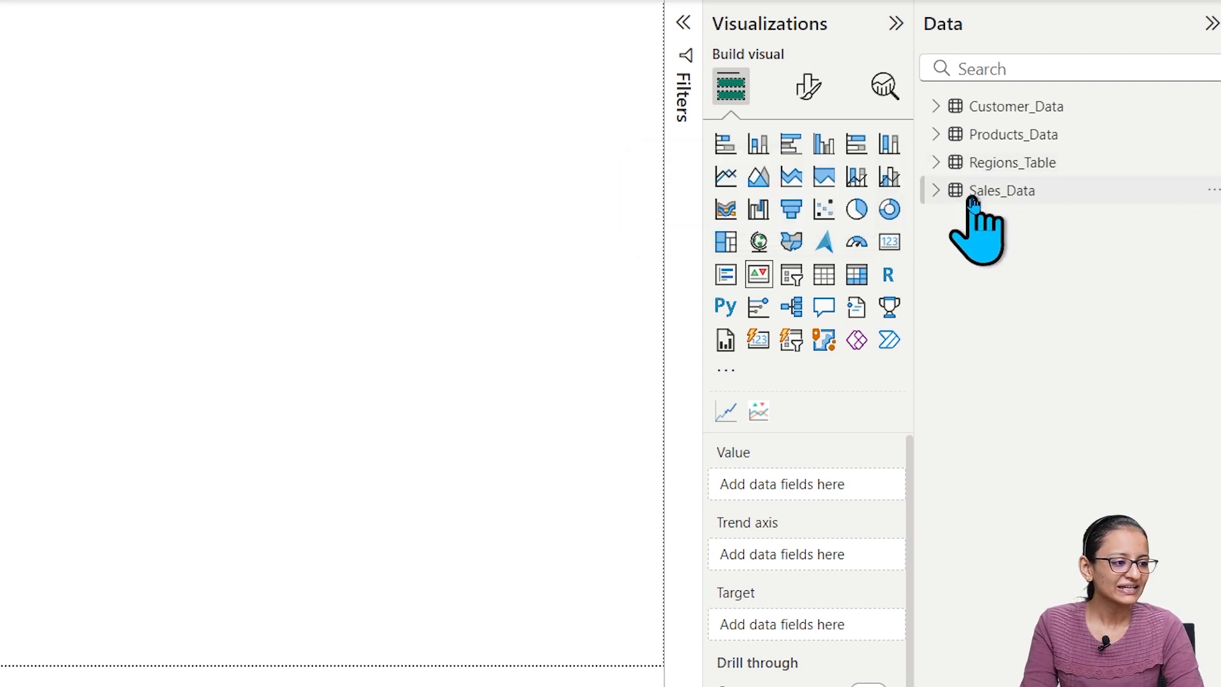
{"action": "left_click", "coordinate": [936, 192]}
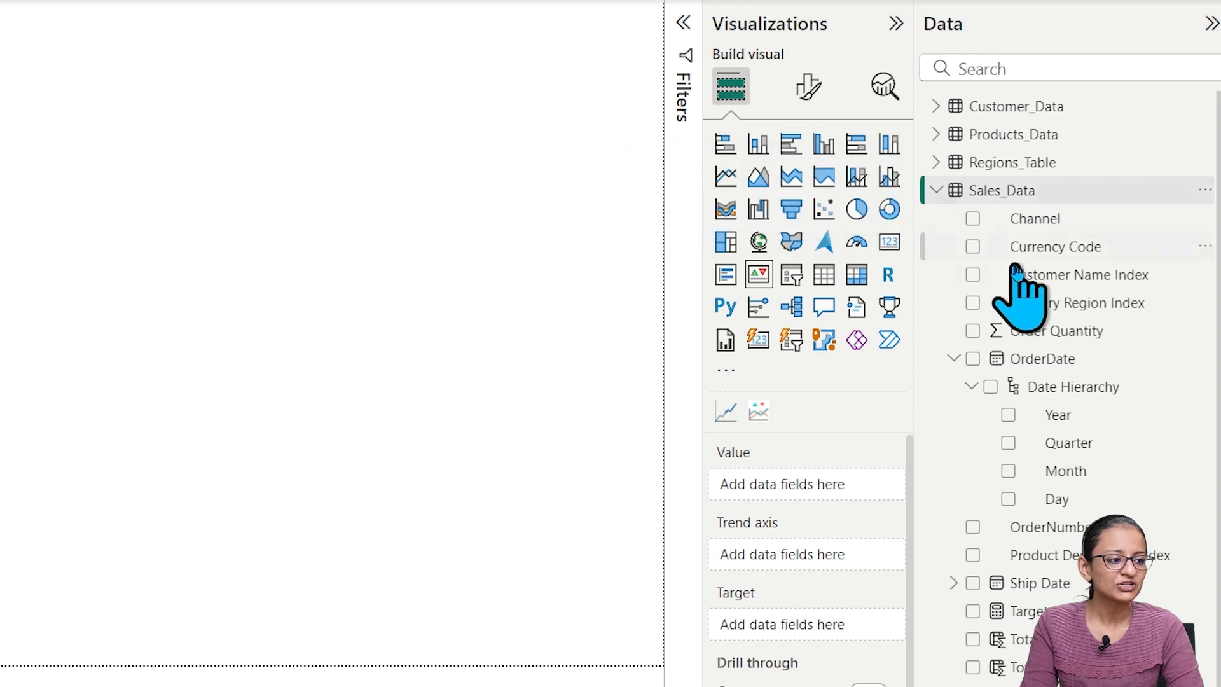
{"action": "scroll", "coordinate": [1037, 363], "scroll_direction": "down", "scroll_amount": 2}
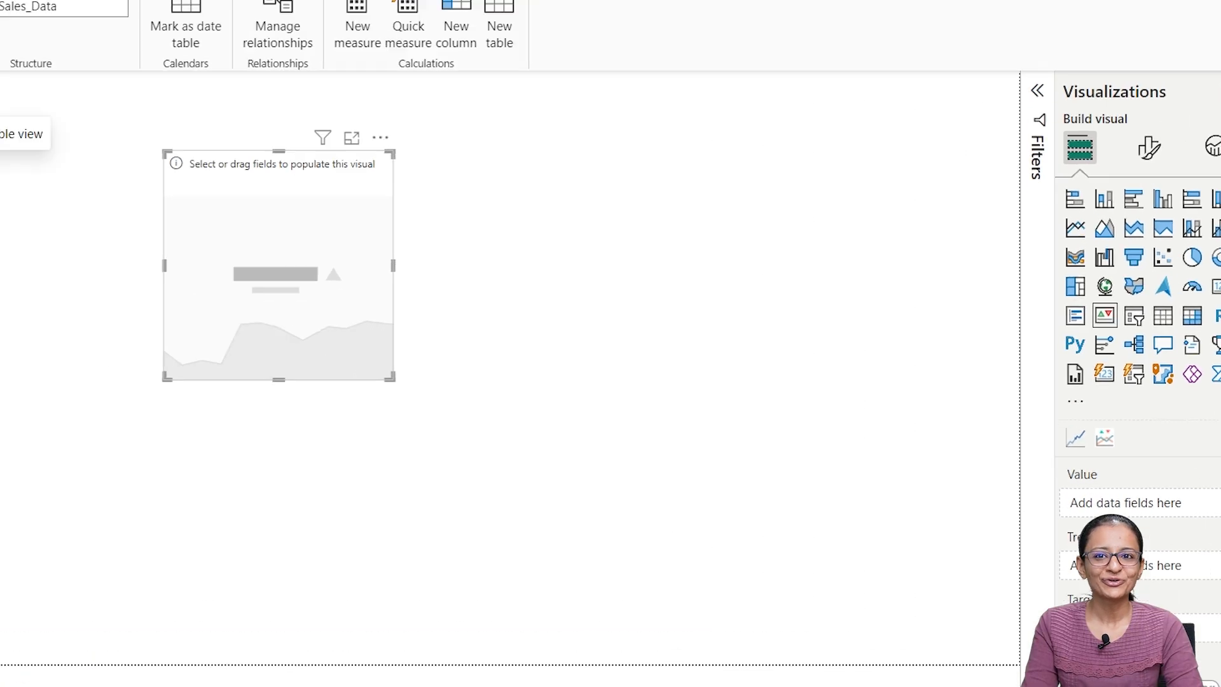
- Examine the Total Revenue column in the Sales_Data table view, and return to the report to inspect the existing Target Revenue measure
{"action": "left_click", "coordinate": [14, 159]}
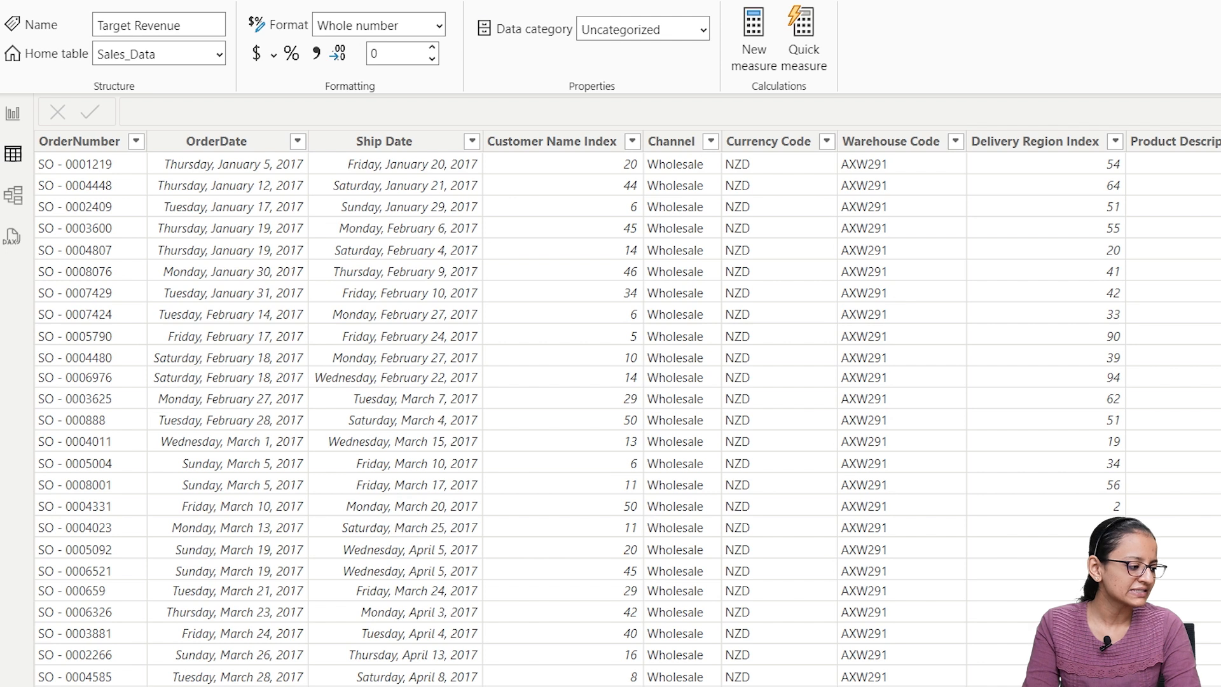
{"action": "scroll", "coordinate": [626, 407], "scroll_direction": "right", "scroll_amount": 10}
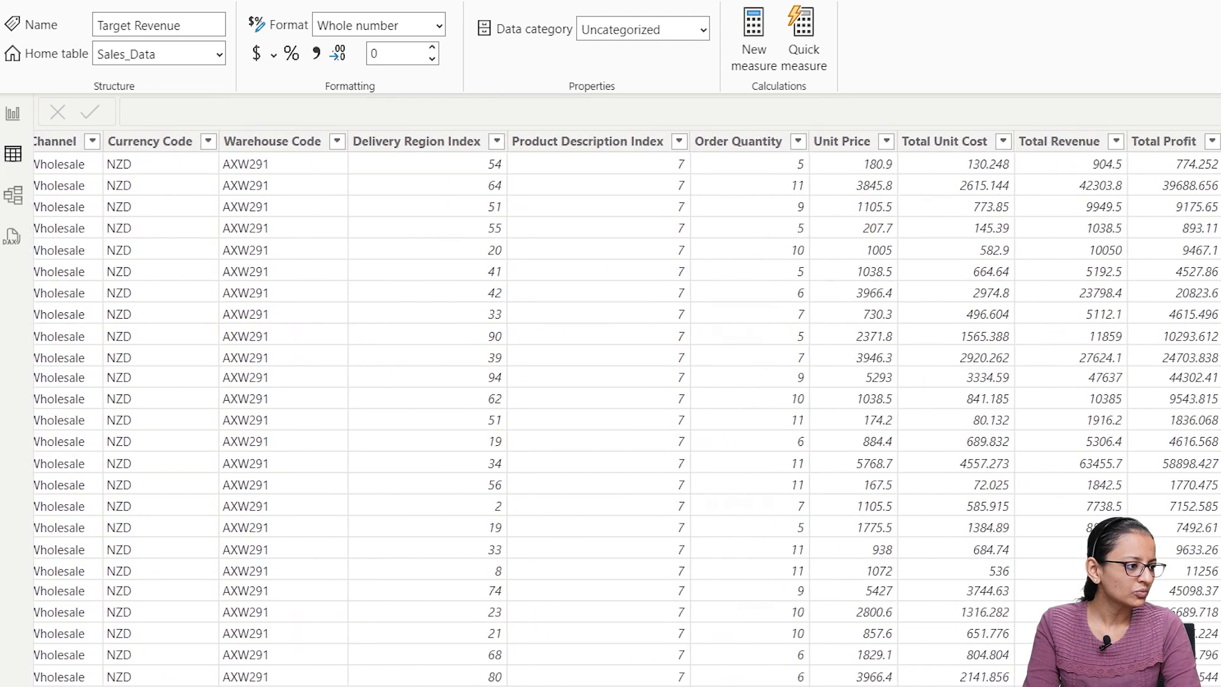
{"action": "left_click", "coordinate": [1049, 142]}
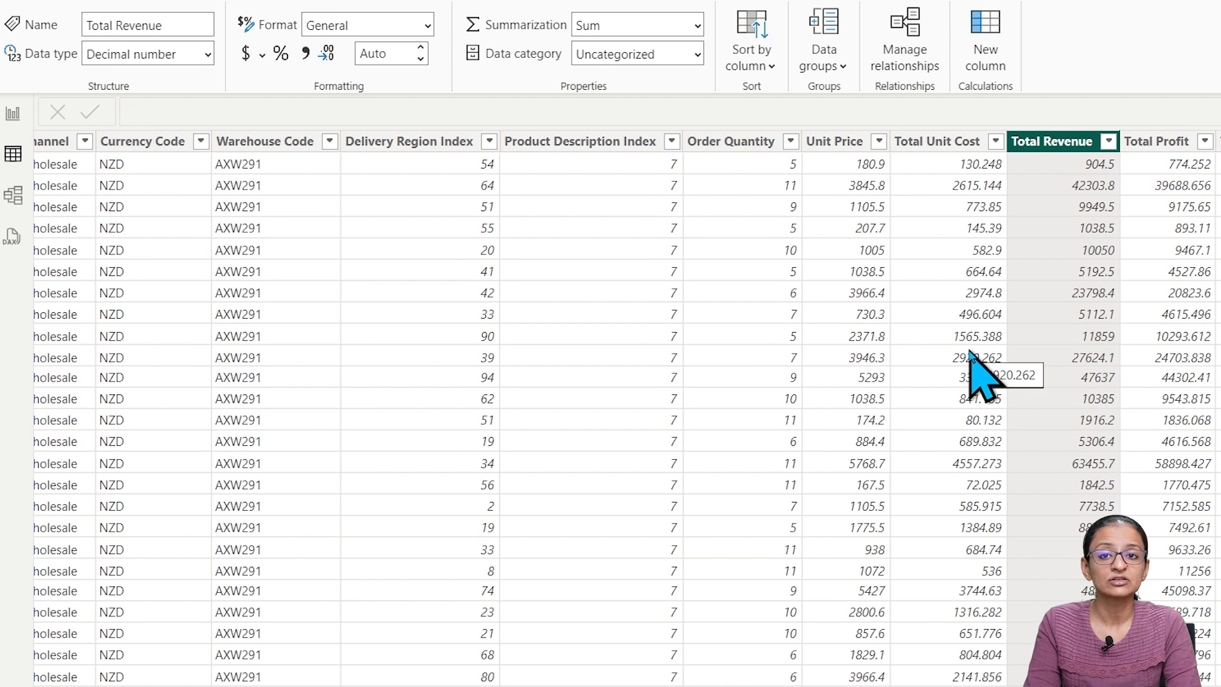
{"action": "left_click", "coordinate": [13, 114]}
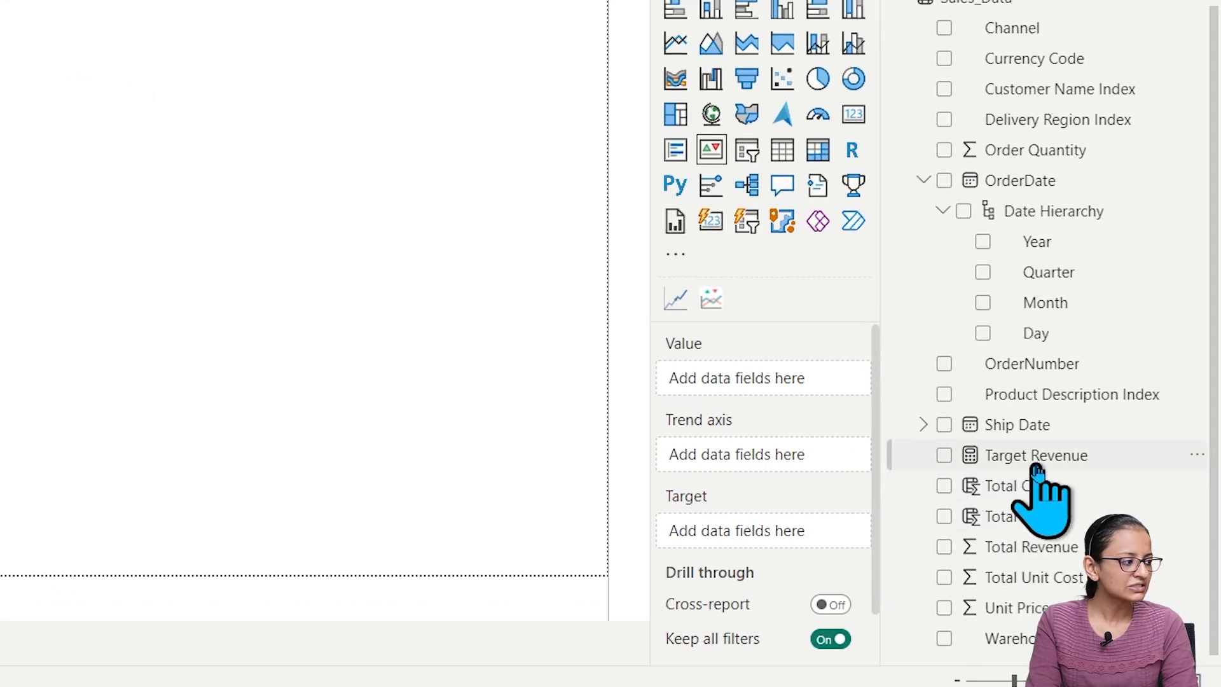
{"action": "left_click", "coordinate": [1036, 470]}
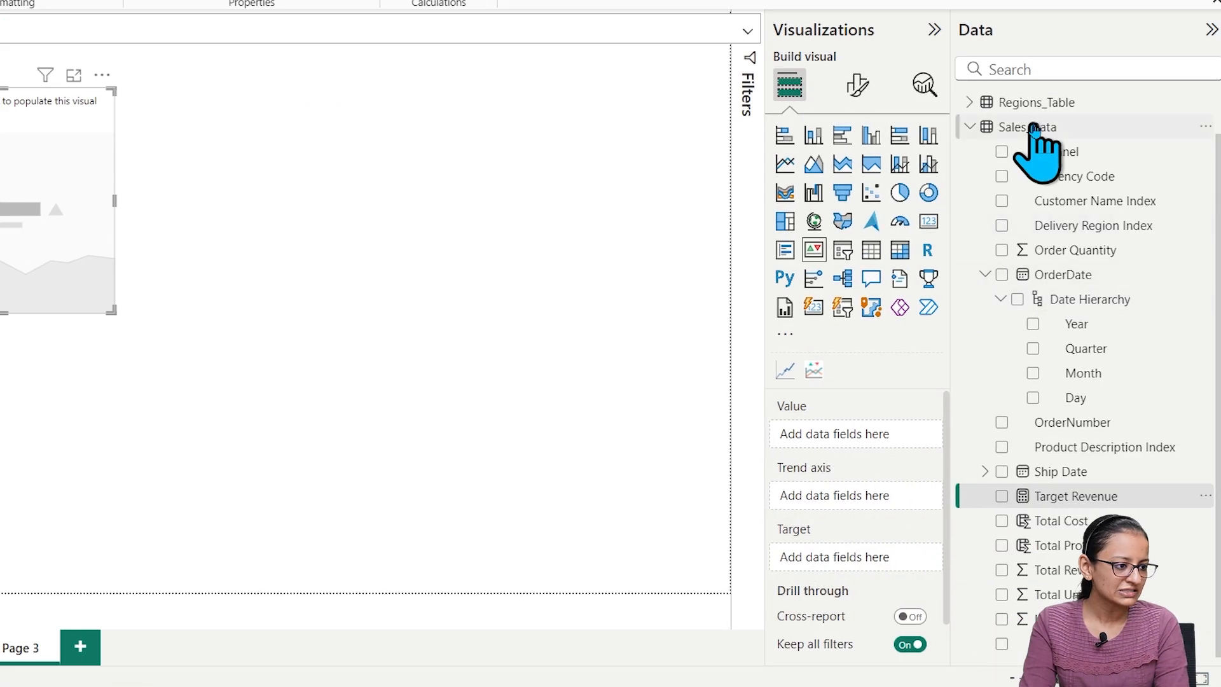
- Create a measure in Sales_Data with the formula Target Revenue of Sale = 5000000
{"action": "right_click", "coordinate": [1033, 129]}
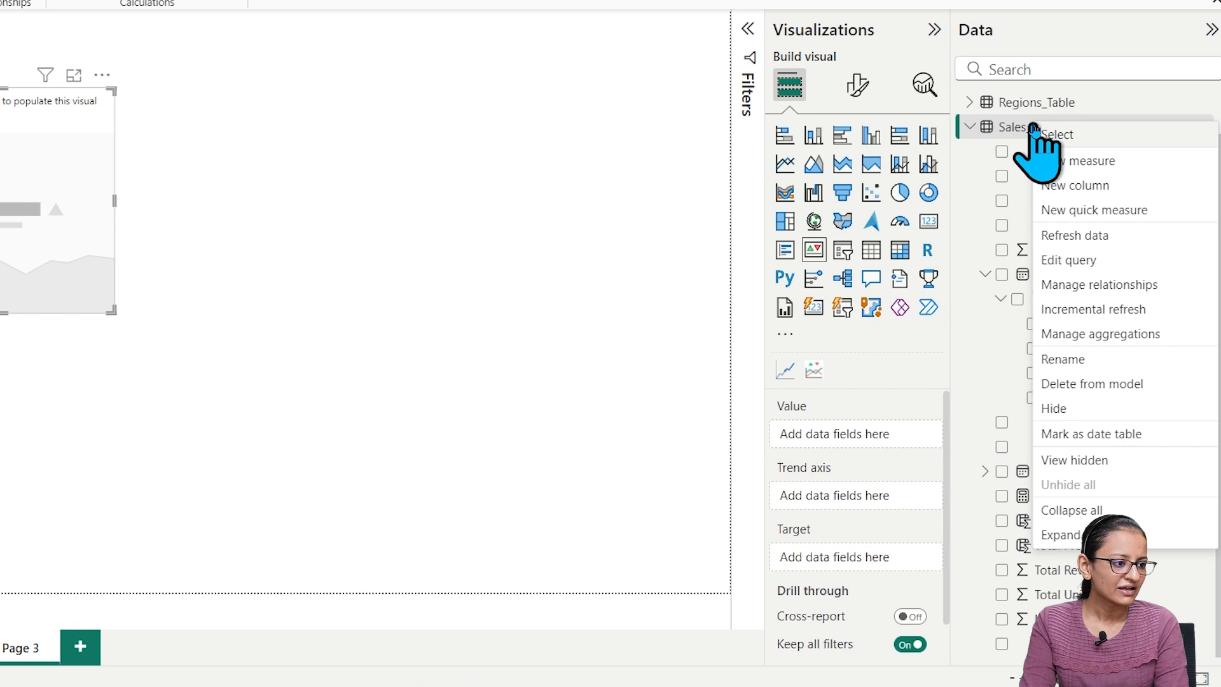
{"action": "left_click", "coordinate": [1055, 163]}
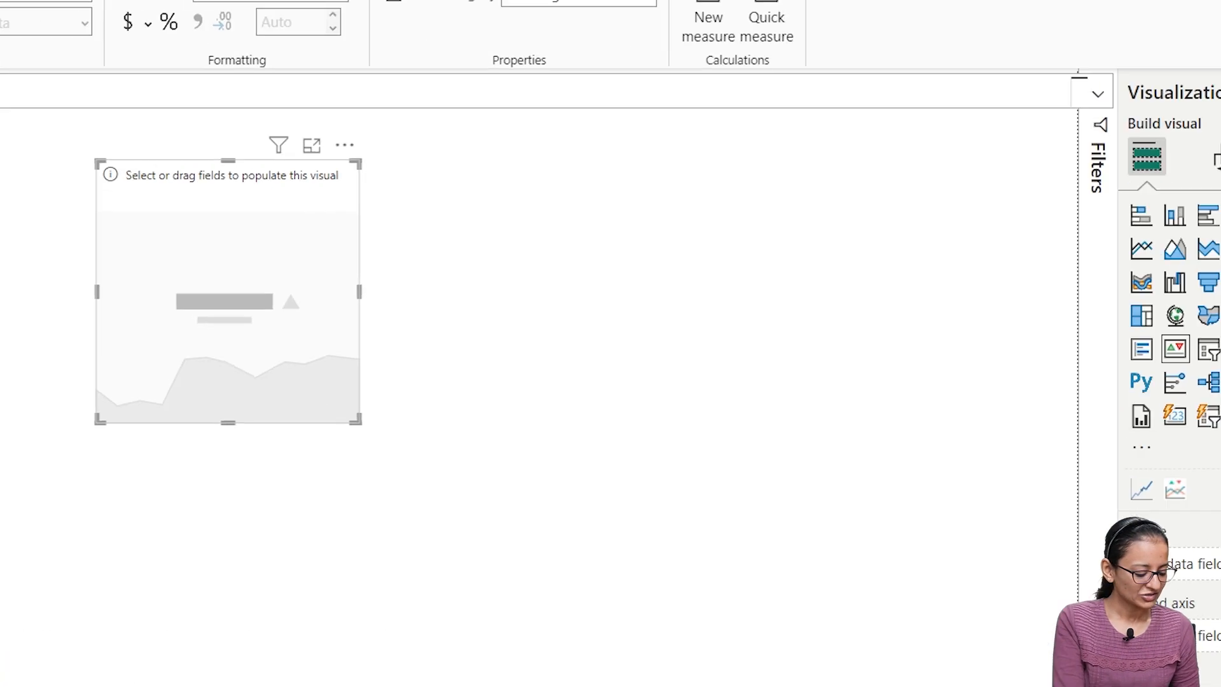
{"action": "type", "text": "Tra"}
{"action": "key", "text": "BackSpace"}
{"action": "key", "text": "BackSpace"}
{"action": "type", "text": "arget Revenue of Sale"}
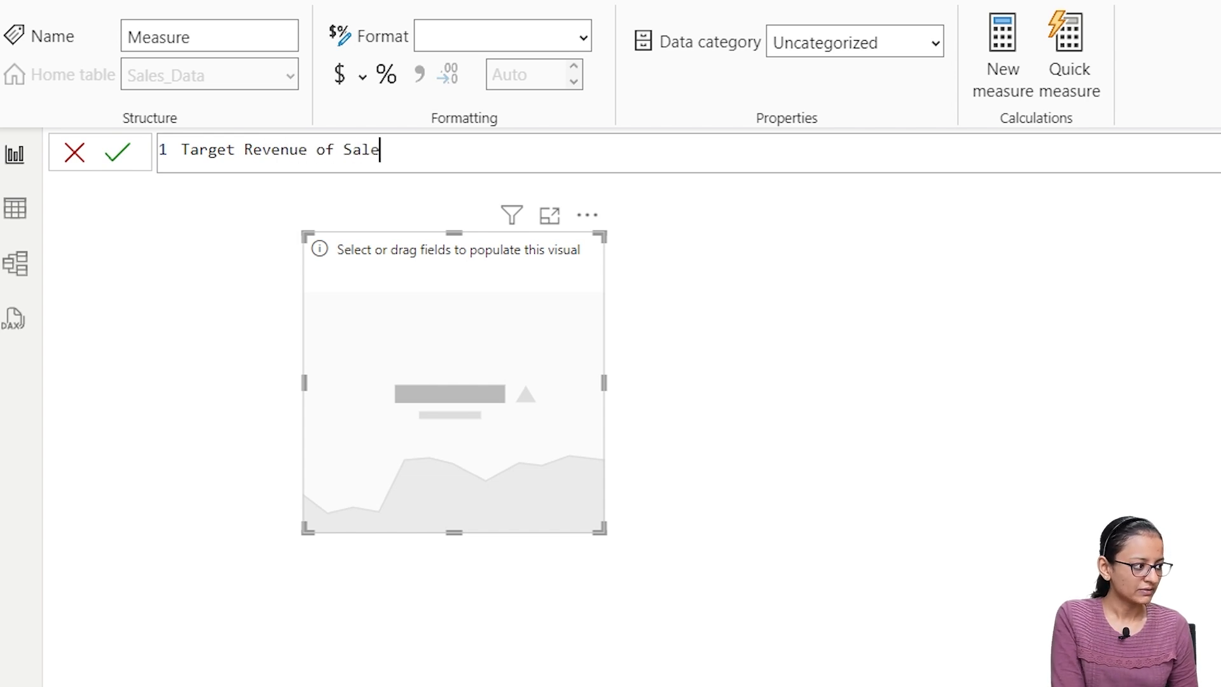
{"action": "type", "text": " = "}
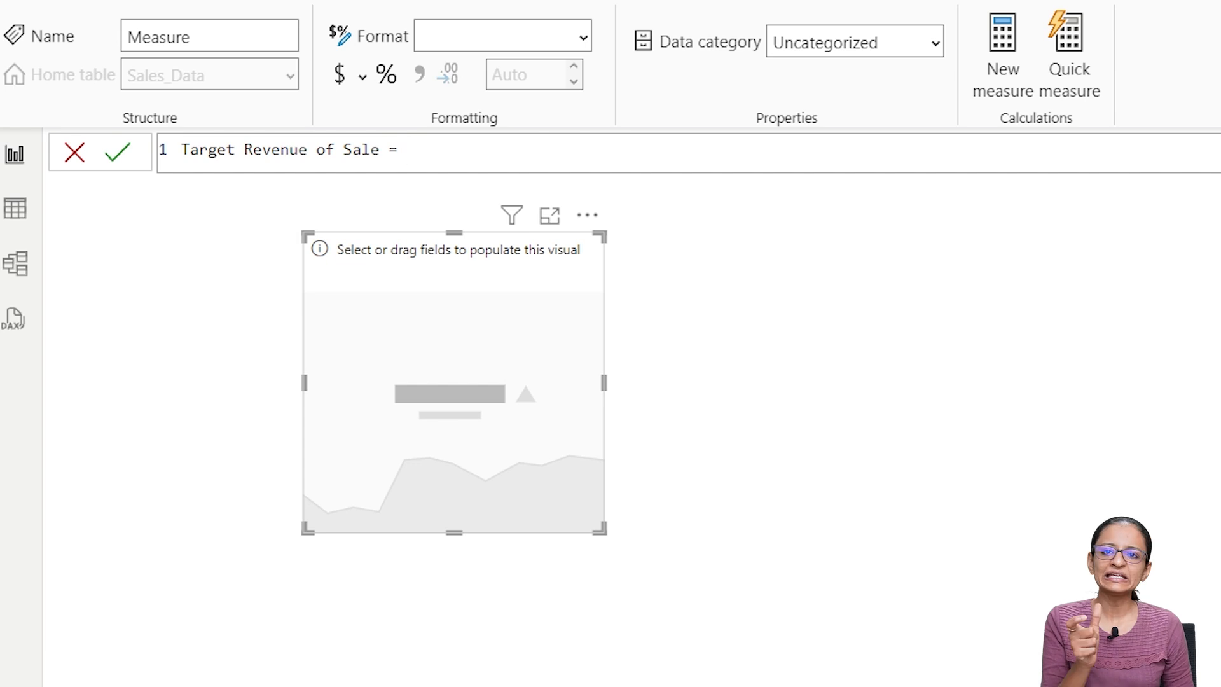
{"action": "type", "text": "5000000"}
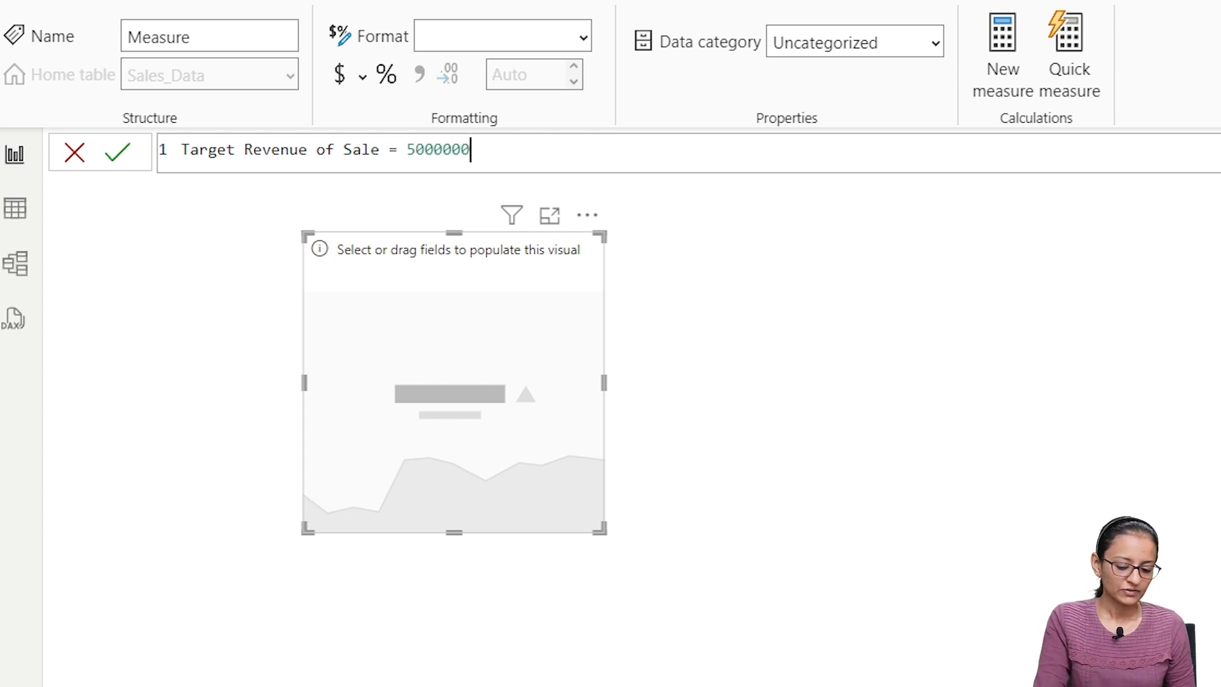
{"action": "left_click", "coordinate": [116, 158]}
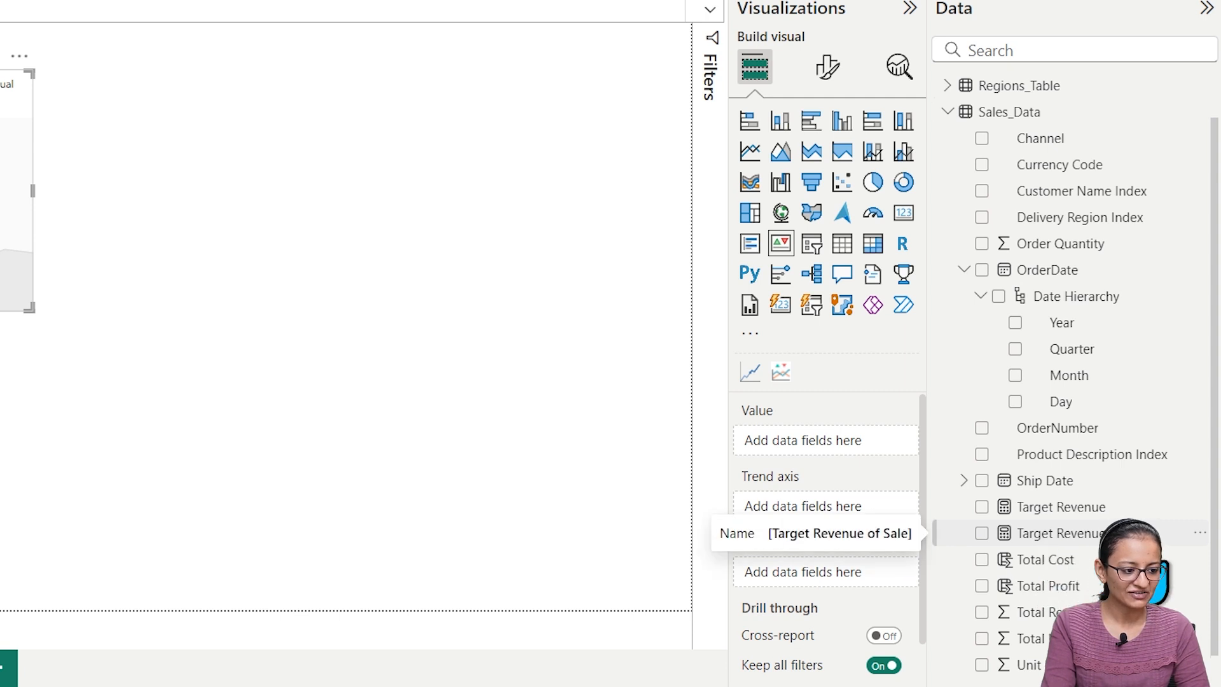
- Assign Total Revenue as the KPI's value and check which aggregation it uses
{"action": "left_click", "coordinate": [572, 407]}
{"action": "left_click", "coordinate": [493, 265]}
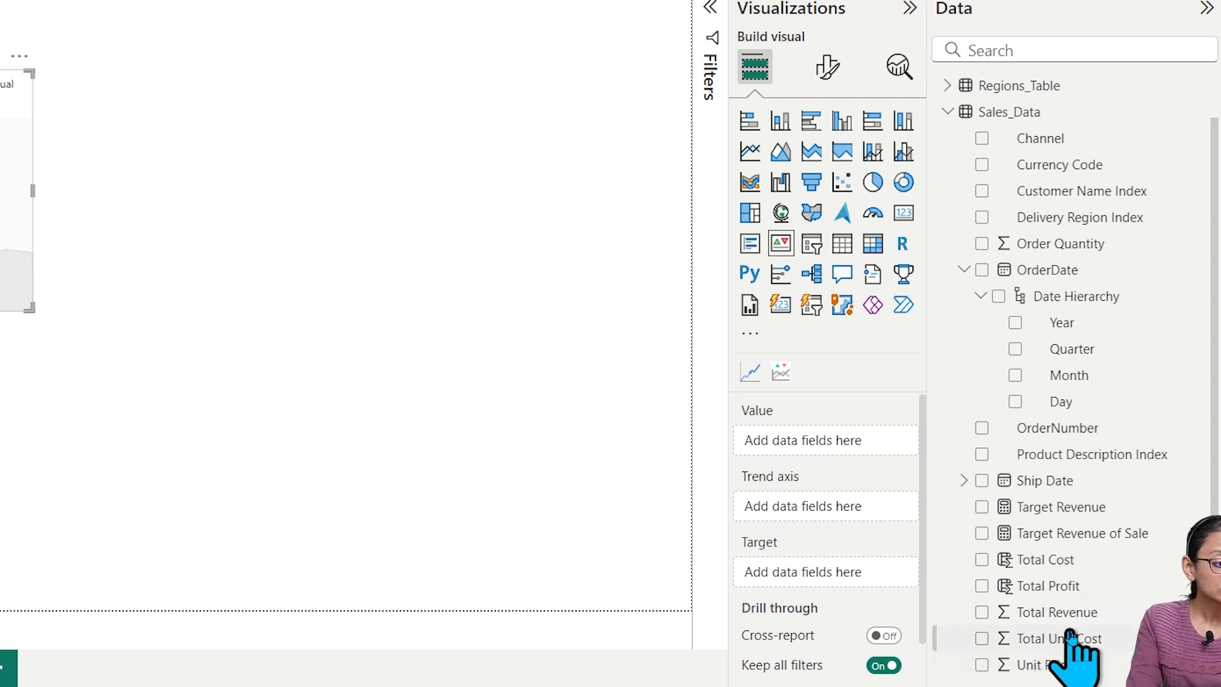
{"action": "left_click_drag", "start_coordinate": [1076, 615], "coordinate": [808, 445]}
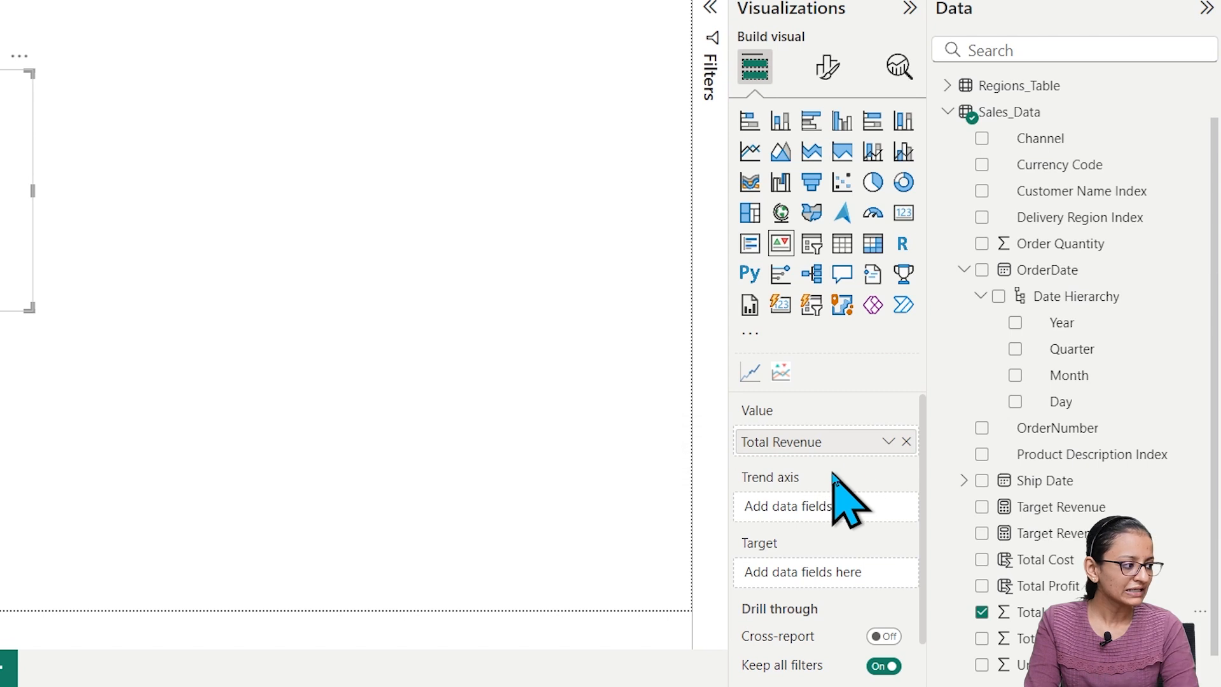
{"action": "left_click", "coordinate": [887, 444]}
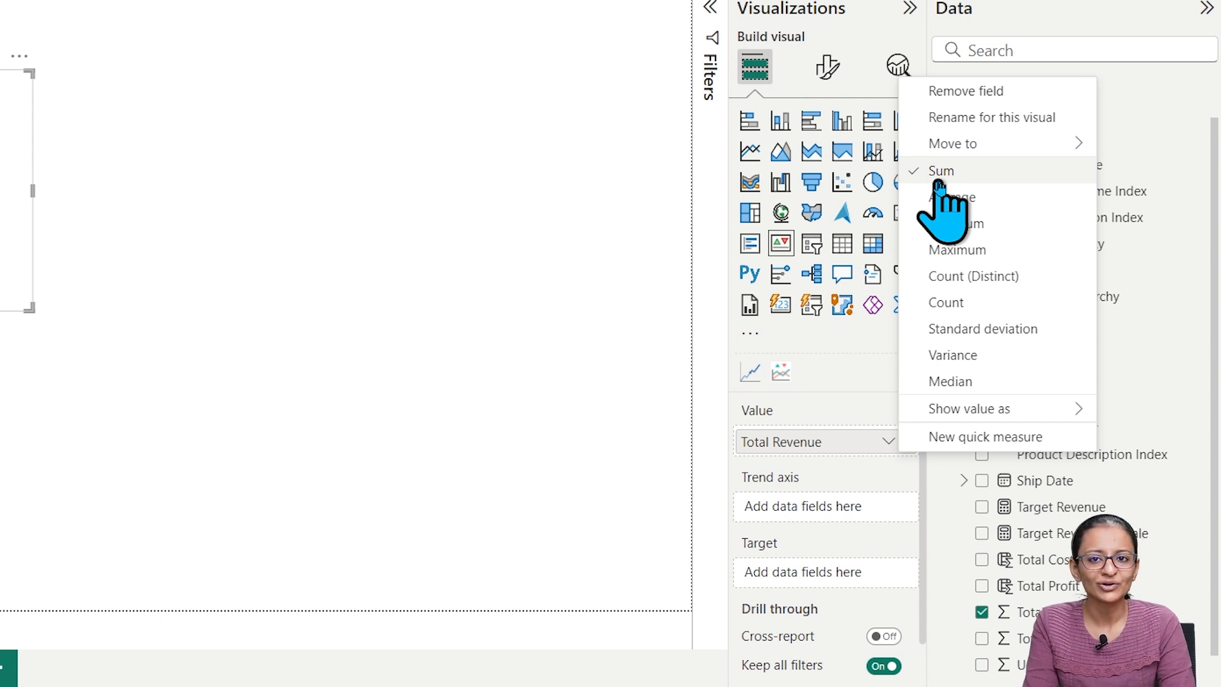
{"action": "left_click", "coordinate": [439, 447]}
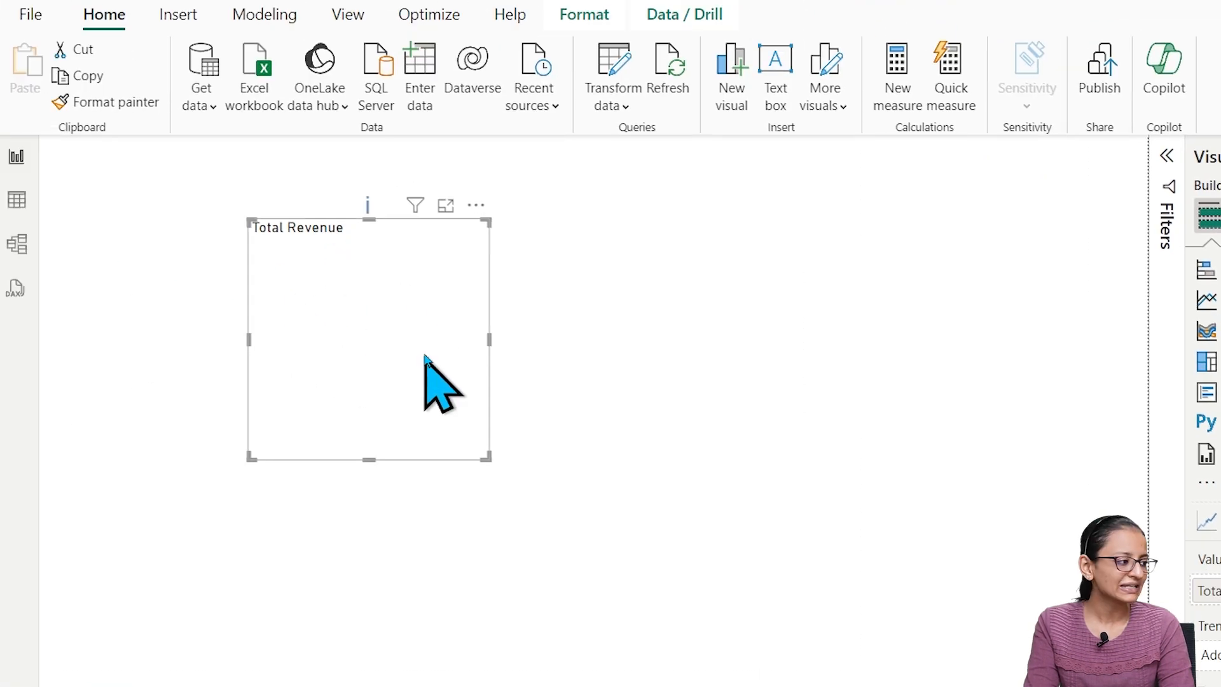
{"action": "mouse_move", "coordinate": [366, 214]}
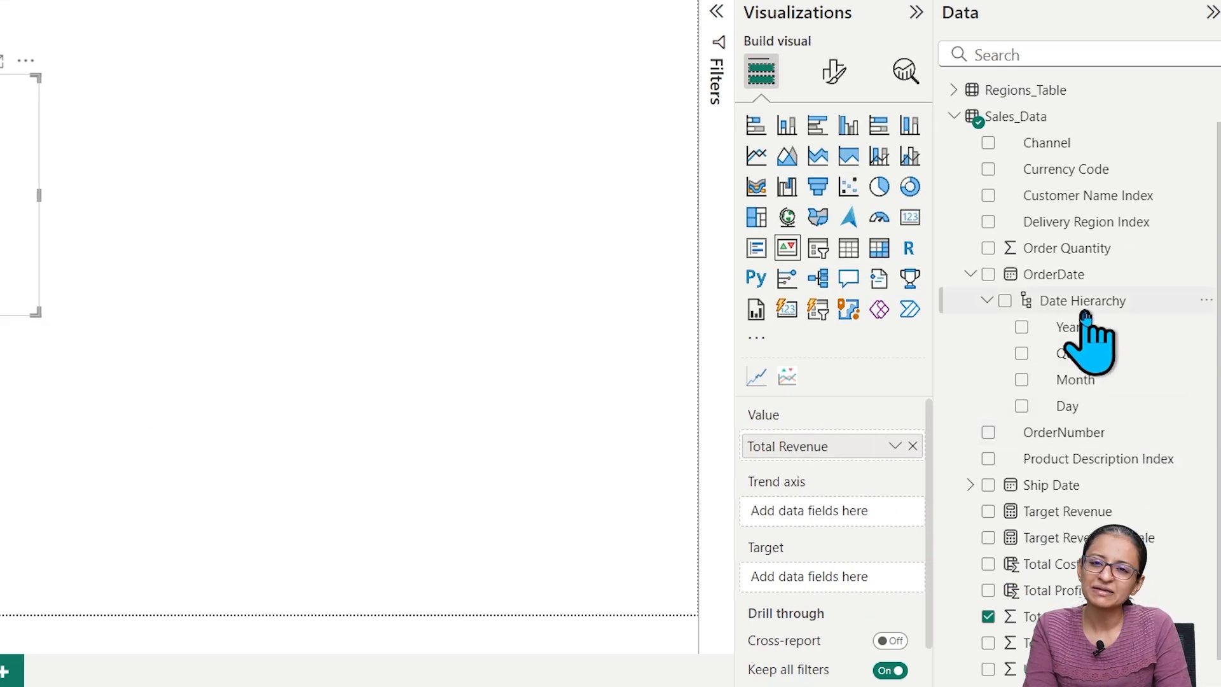
- Use the OrderDate Year field as the KPI's trend axis and widen the visual
{"action": "left_click_drag", "start_coordinate": [1068, 327], "coordinate": [788, 520]}
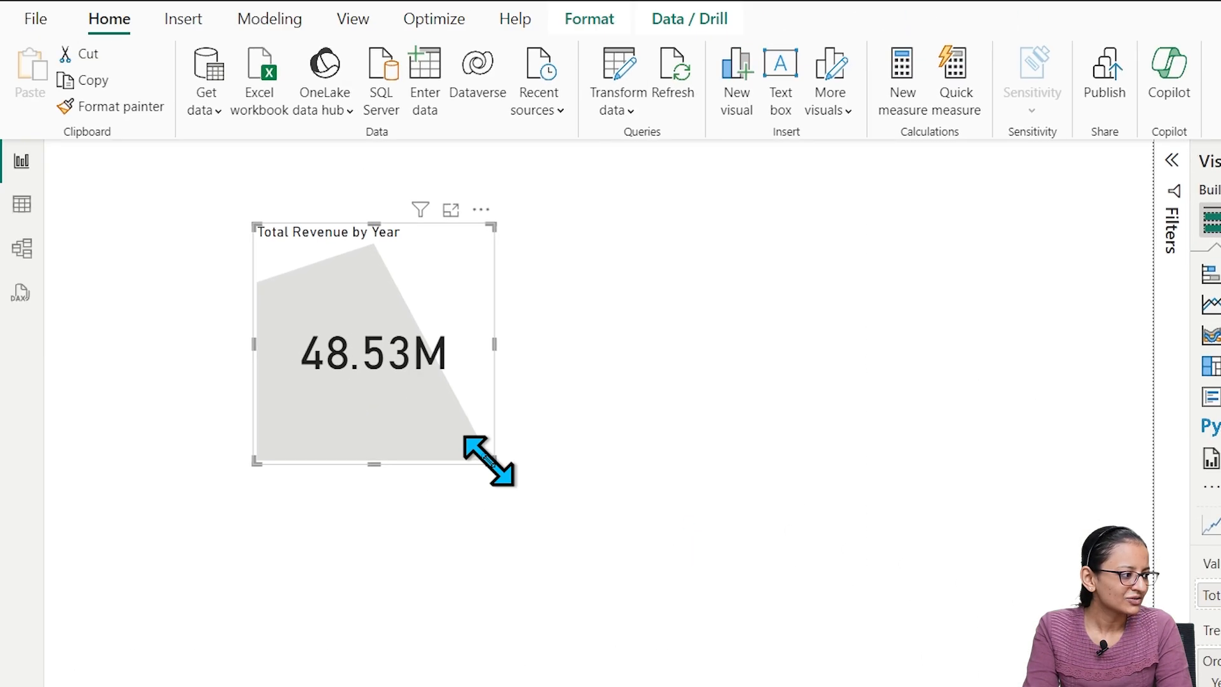
{"action": "left_click_drag", "start_coordinate": [33, 313], "coordinate": [253, 304]}
{"action": "left_click_drag", "start_coordinate": [708, 454], "coordinate": [709, 454]}
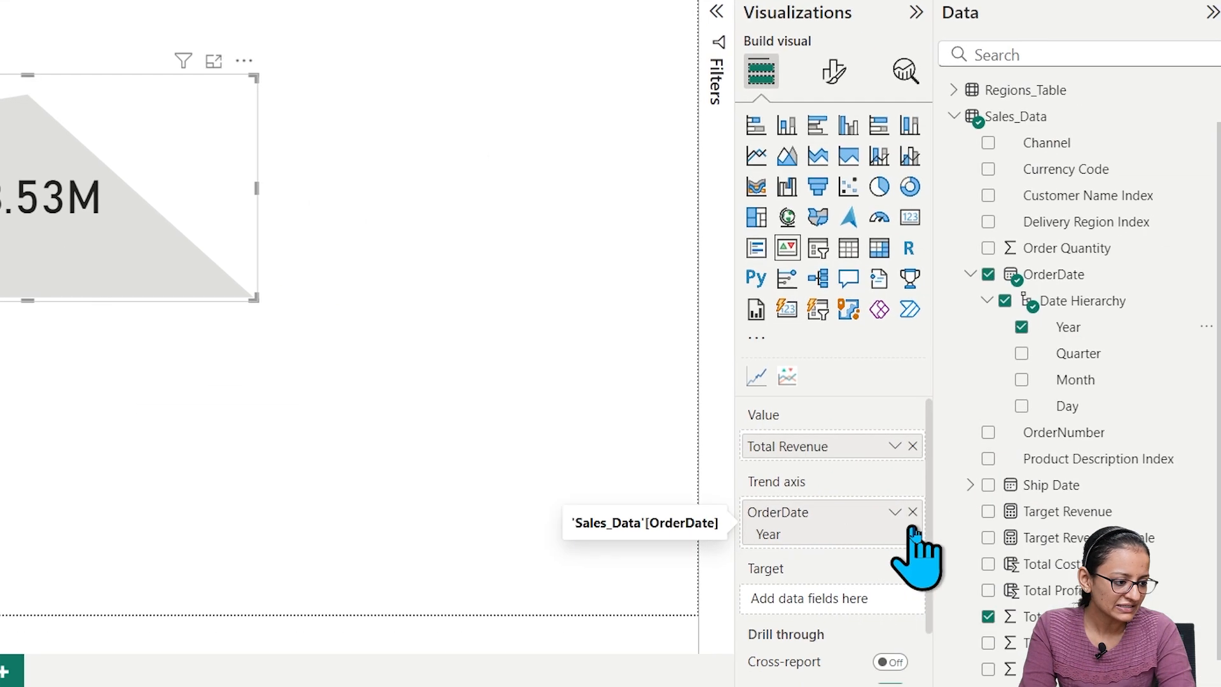
- Replace the KPI's trend axis field with OrderDate Month and assign Target Revenue of Sale as its target
{"action": "left_click_drag", "start_coordinate": [1074, 380], "coordinate": [798, 518]}
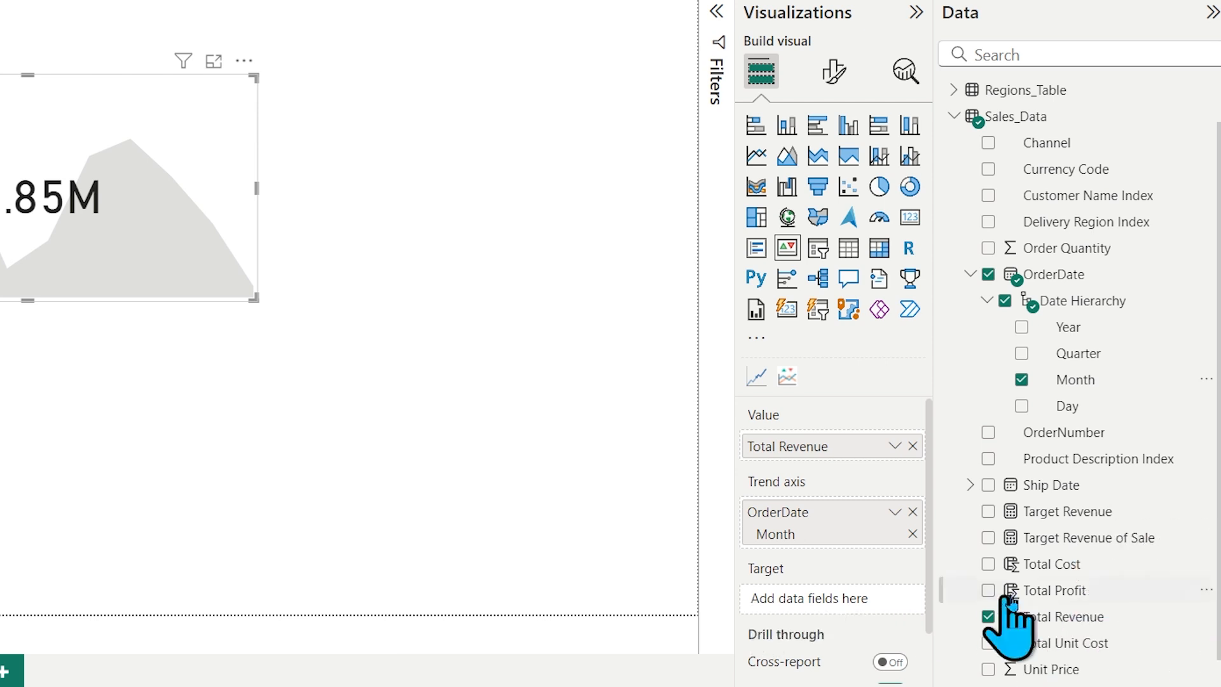
{"action": "left_click_drag", "start_coordinate": [1068, 542], "coordinate": [834, 607]}
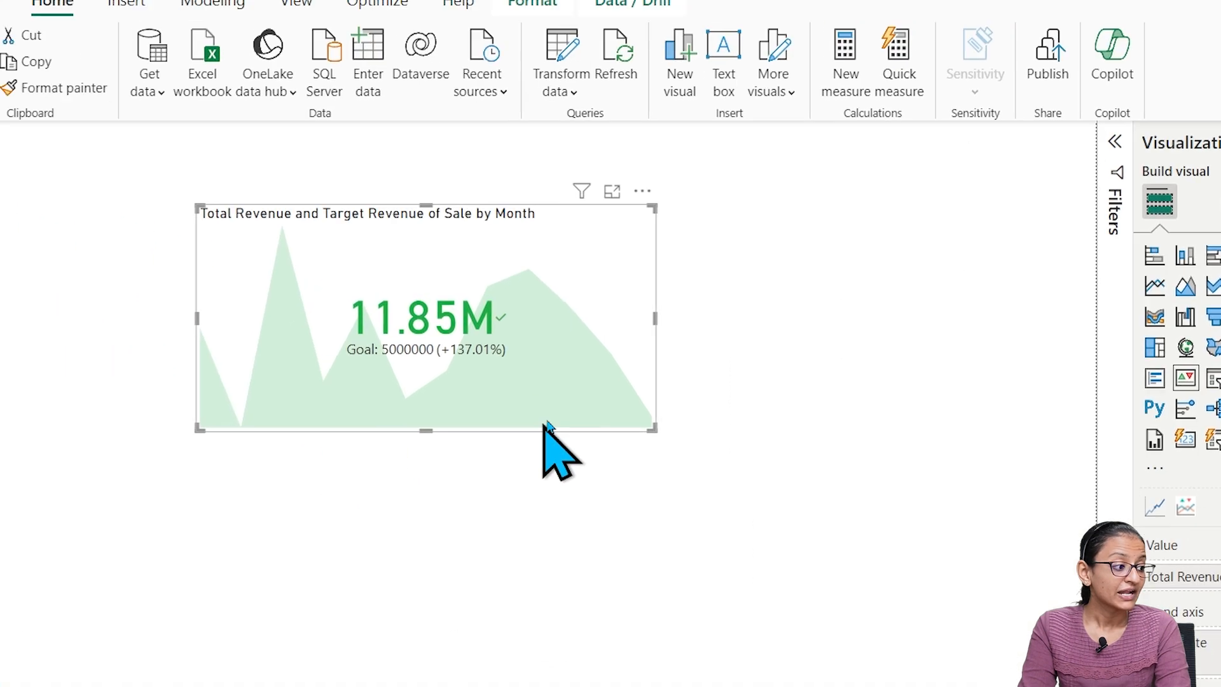
- Enlarge the KPI visual and place a smaller empty slicer beside it on the canvas
{"action": "left_click_drag", "start_coordinate": [707, 445], "coordinate": [909, 608]}
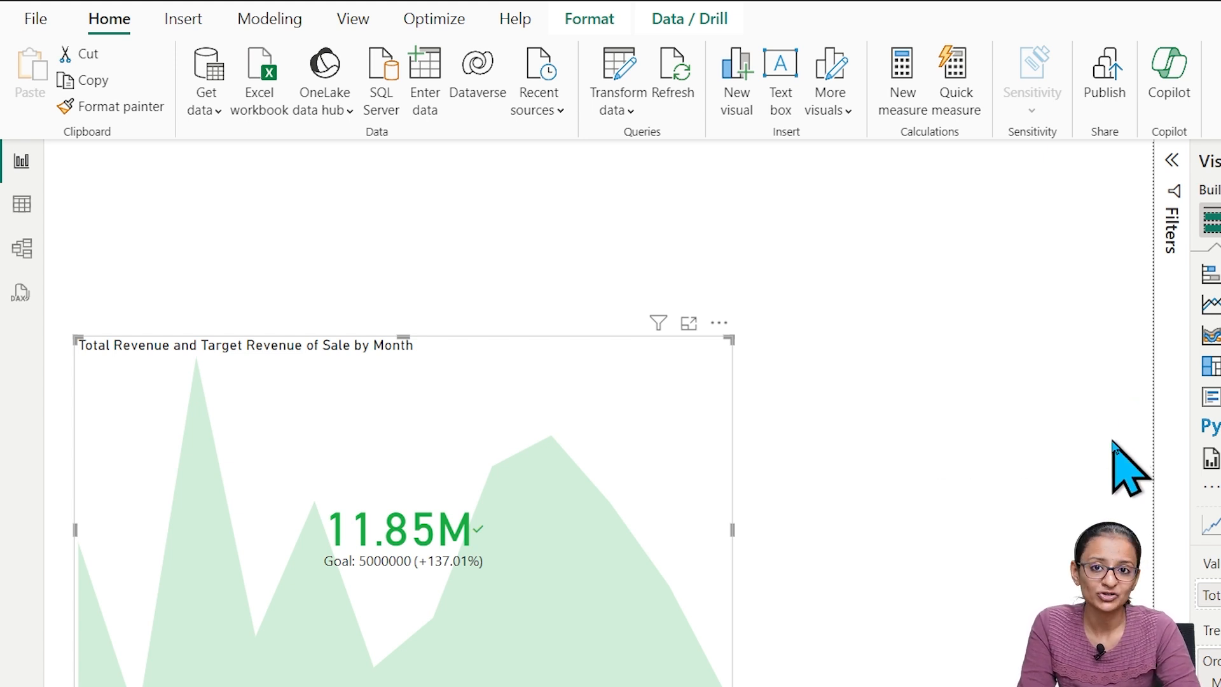
{"action": "left_click", "coordinate": [1105, 476]}
{"action": "left_click", "coordinate": [820, 249]}
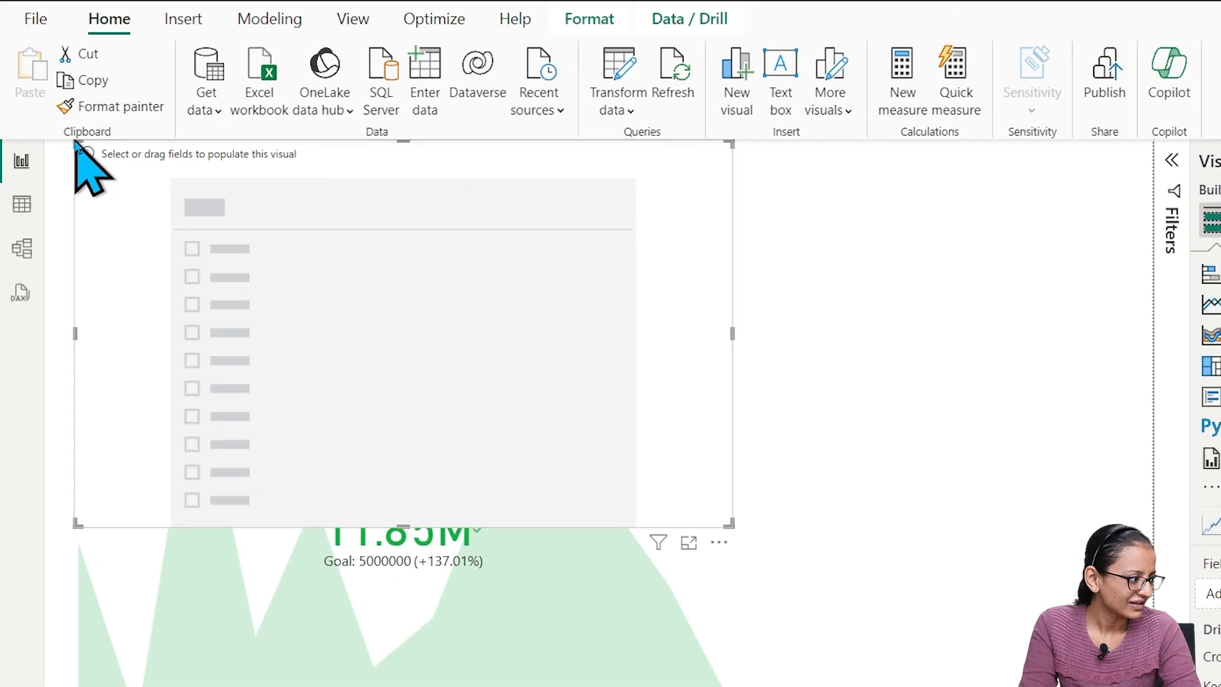
{"action": "left_click_drag", "start_coordinate": [75, 145], "coordinate": [498, 238]}
{"action": "left_click_drag", "start_coordinate": [553, 300], "coordinate": [872, 305]}
- Assign the OrderDate Year field to the slicer and set its style to Vertical list
{"action": "left_click_drag", "start_coordinate": [1073, 330], "coordinate": [796, 453]}
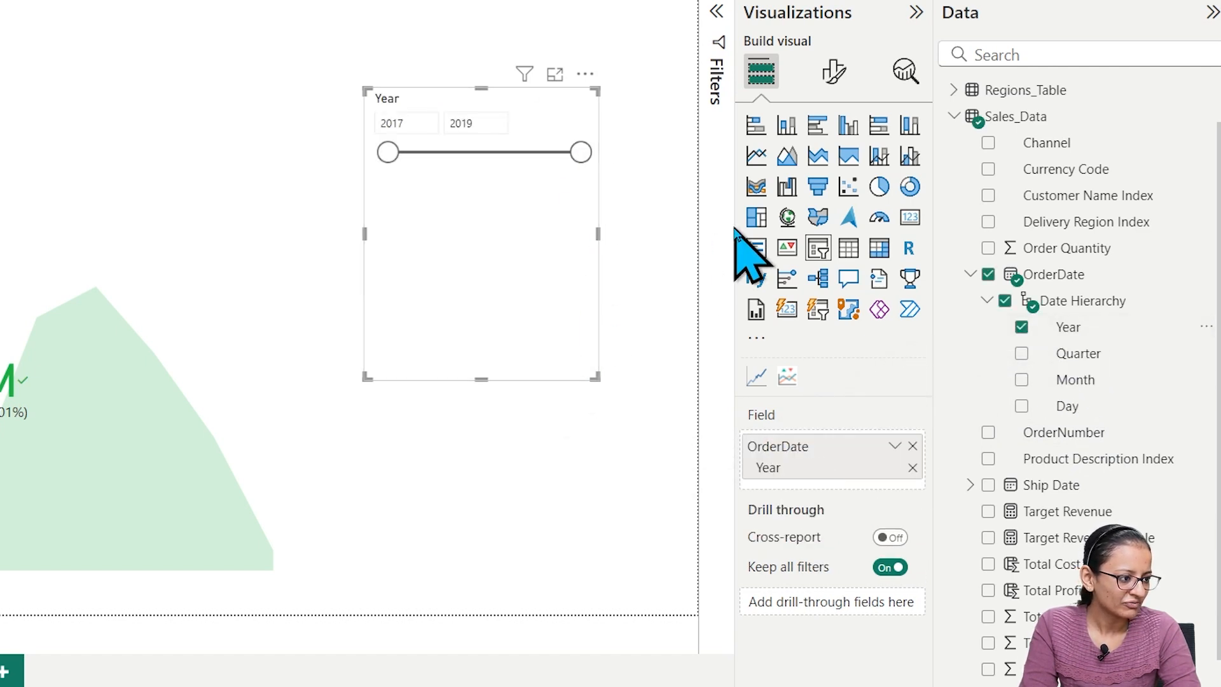
{"action": "left_click", "coordinate": [833, 72]}
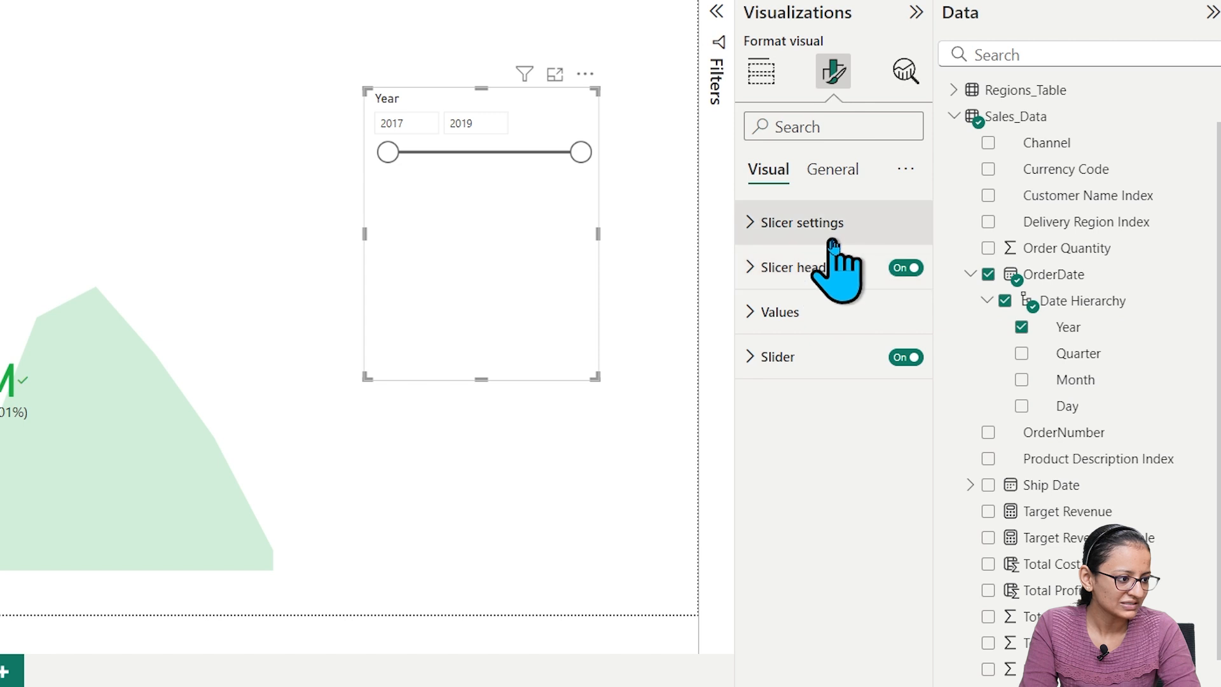
{"action": "left_click", "coordinate": [833, 242]}
{"action": "left_click", "coordinate": [842, 335]}
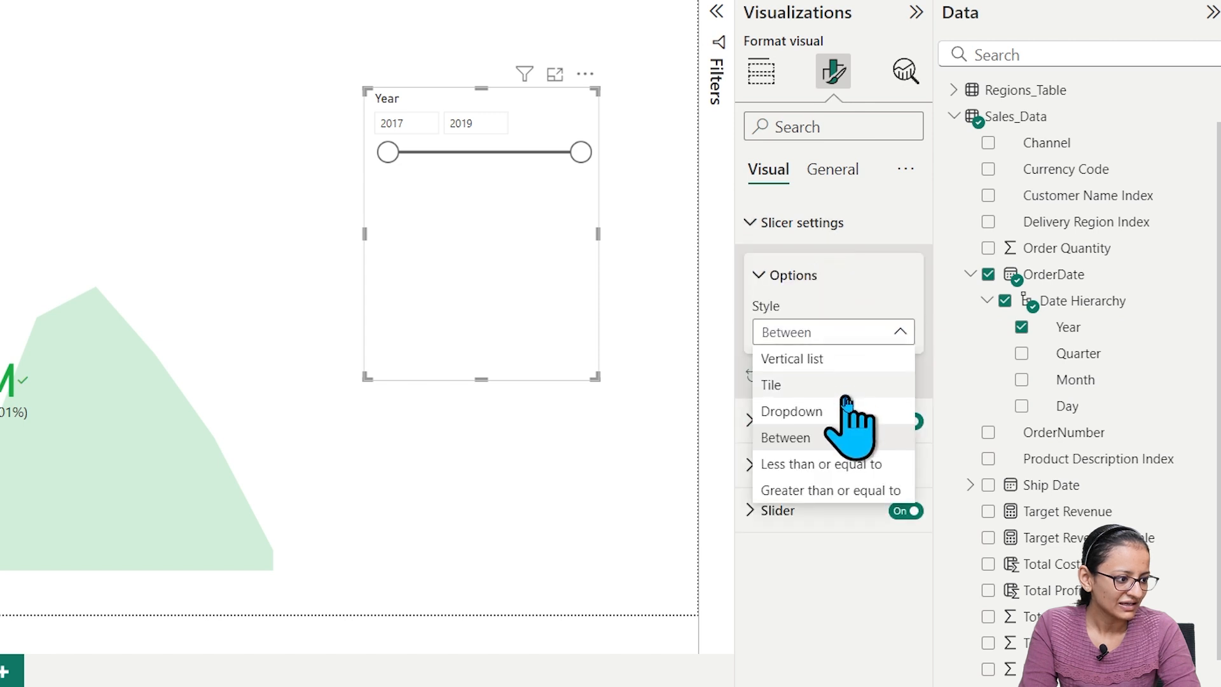
{"action": "left_click", "coordinate": [790, 417]}
{"action": "left_click", "coordinate": [817, 335]}
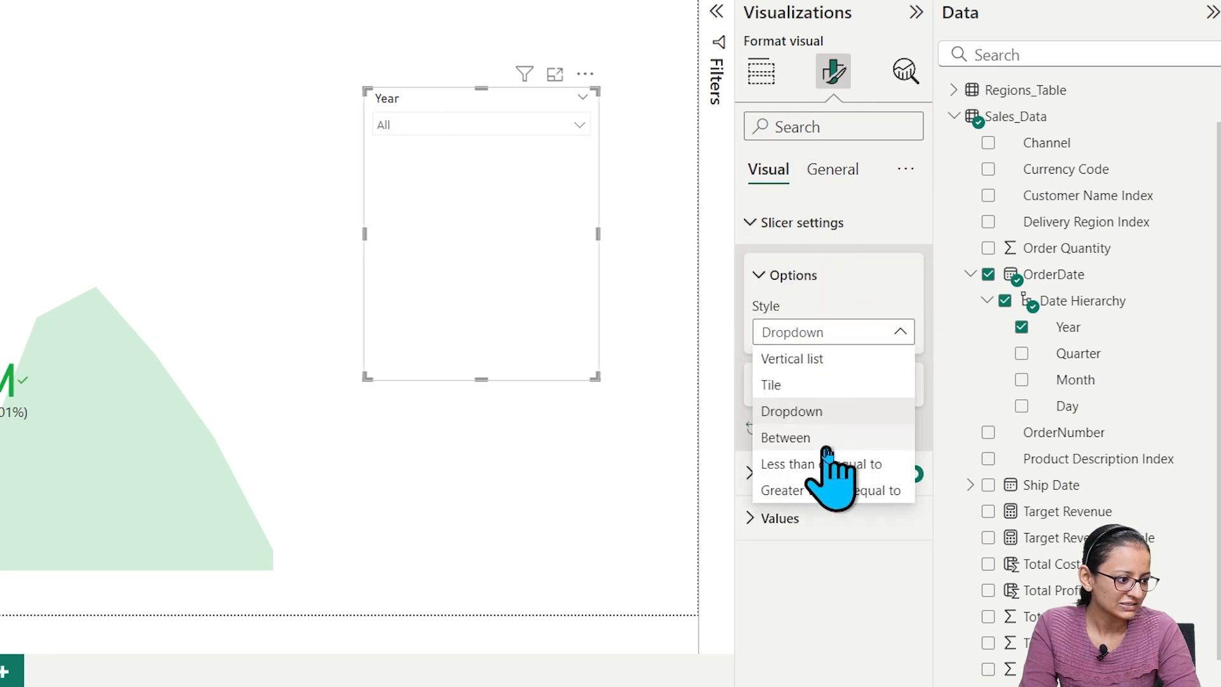
{"action": "left_click", "coordinate": [794, 360]}
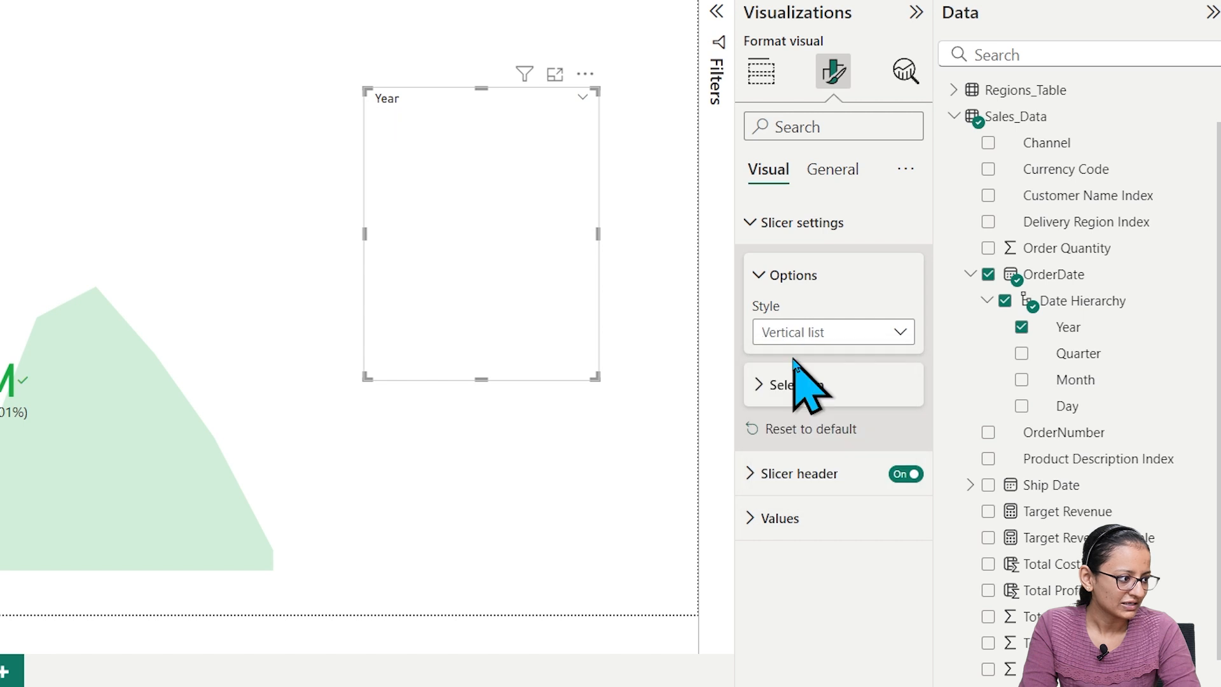
- Shrink the Year slicer's height to fit its three years and set its header font size to 19
{"action": "left_click_drag", "start_coordinate": [474, 375], "coordinate": [497, 353]}
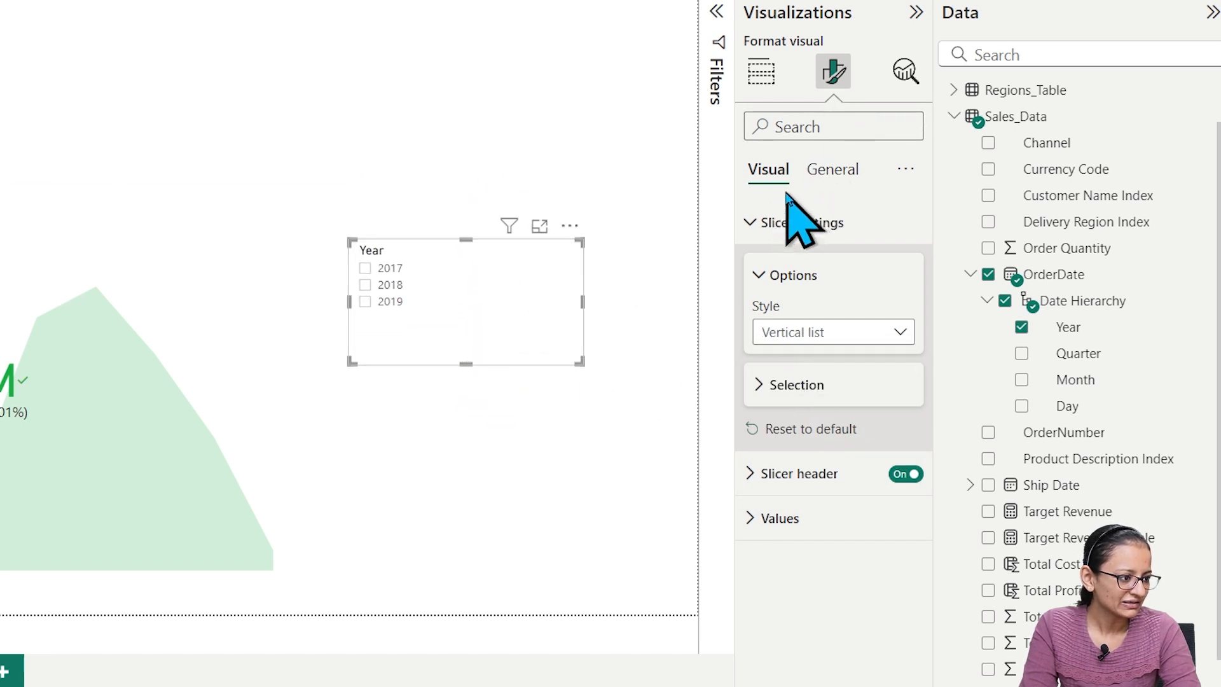
{"action": "left_click", "coordinate": [797, 475]}
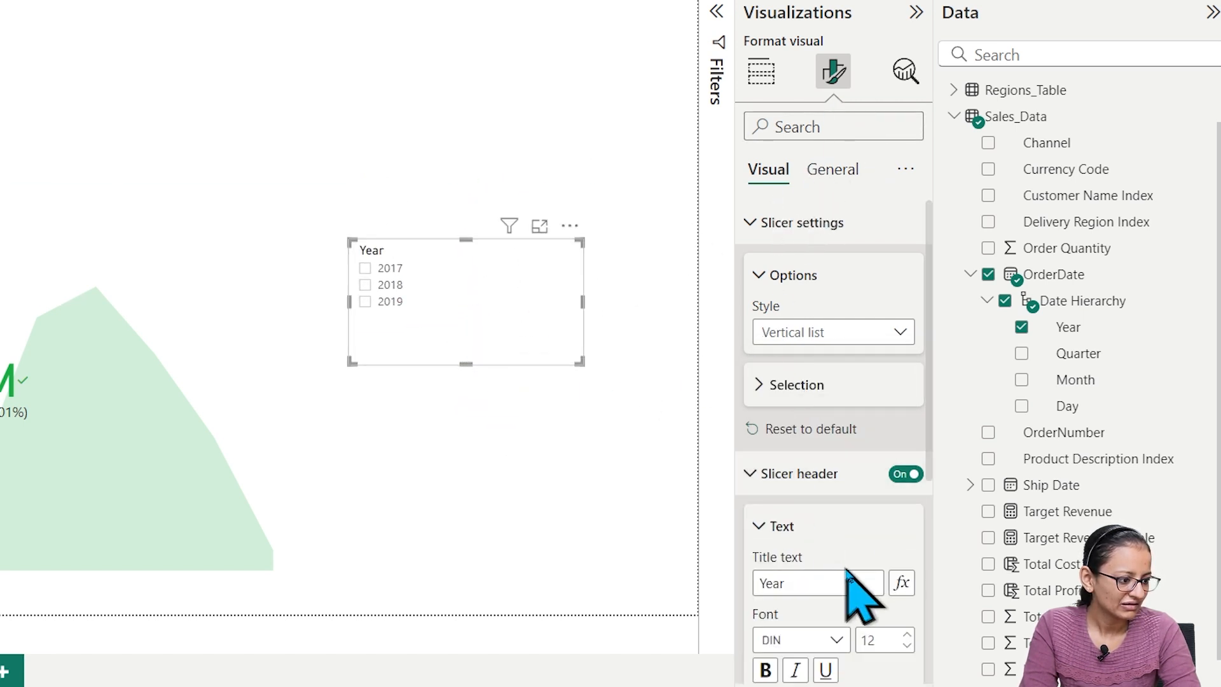
{"action": "triple_click", "coordinate": [909, 635]}
{"action": "scroll", "coordinate": [876, 511], "scroll_direction": "down", "scroll_amount": 5}
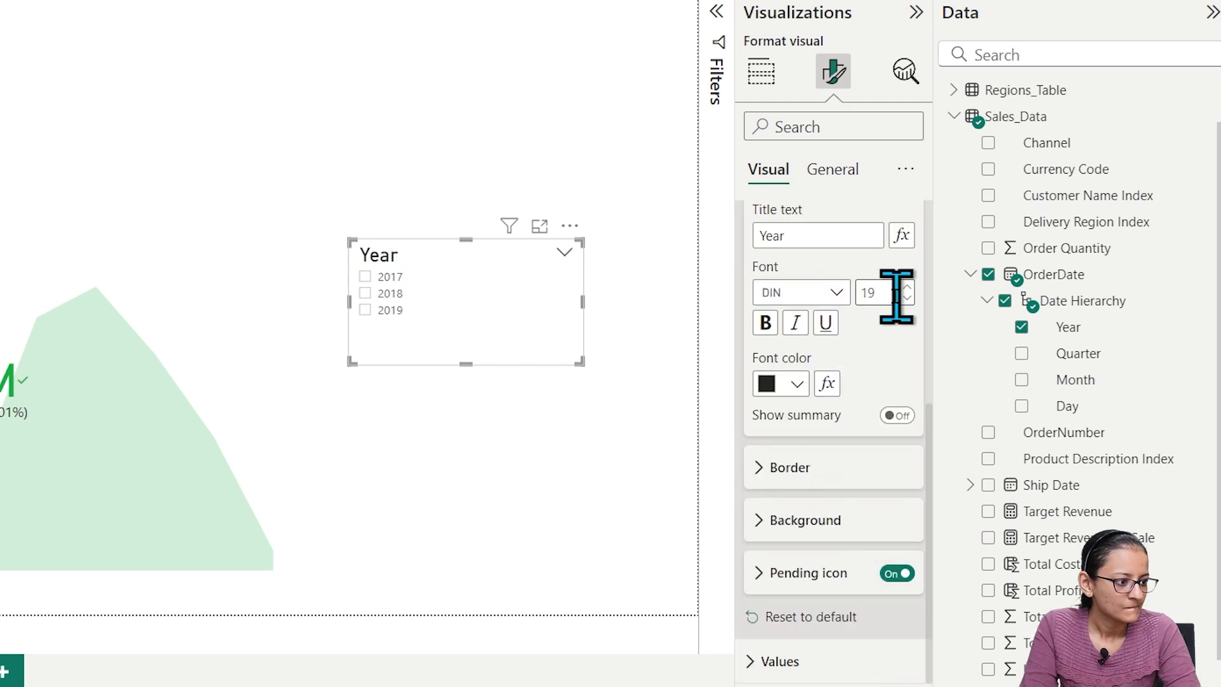
- Turn on a black visual border around the Year slicer
{"action": "left_click", "coordinate": [836, 169]}
{"action": "left_click", "coordinate": [800, 312]}
{"action": "left_click", "coordinate": [796, 420]}
{"action": "left_click", "coordinate": [809, 324]}
{"action": "left_click", "coordinate": [797, 416]}
{"action": "left_click", "coordinate": [853, 324]}
{"action": "left_click", "coordinate": [812, 544]}
{"action": "left_click", "coordinate": [897, 475]}
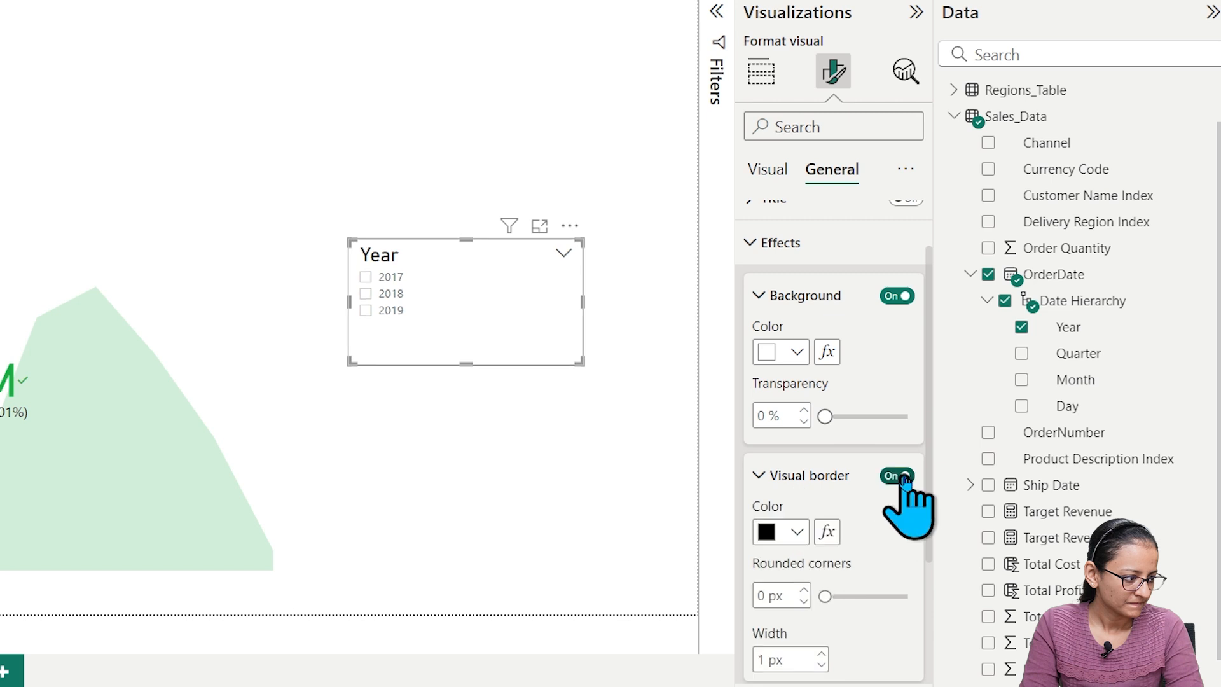
{"action": "left_click", "coordinate": [563, 378]}
- Select 2019 in the Year slicer and set the font size of its values to 15
{"action": "left_click", "coordinate": [365, 311]}
{"action": "left_click", "coordinate": [833, 71]}
{"action": "left_click", "coordinate": [786, 313]}
{"action": "left_click", "coordinate": [910, 417]}
{"action": "left_click", "coordinate": [910, 417]}
{"action": "left_click", "coordinate": [910, 417]}
{"action": "left_click", "coordinate": [910, 417]}
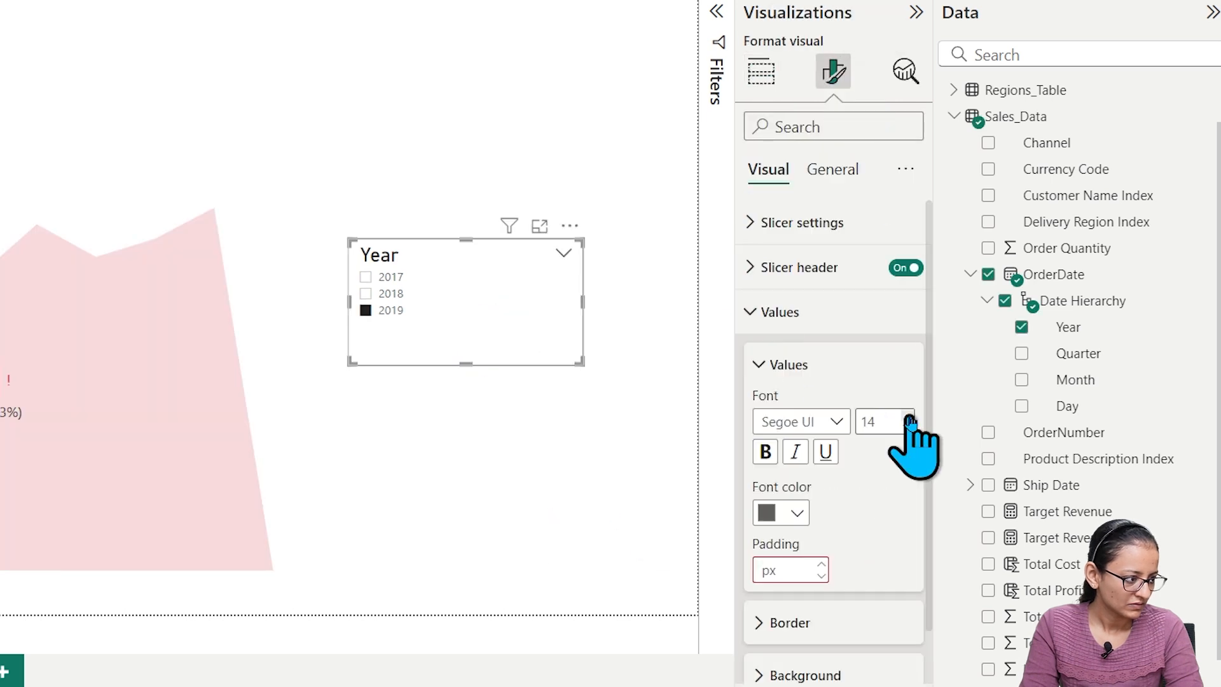
{"action": "left_click", "coordinate": [910, 419]}
- Move the Year slicer slightly lower on the canvas and clear its year selection
{"action": "left_click_drag", "start_coordinate": [485, 305], "coordinate": [483, 330]}
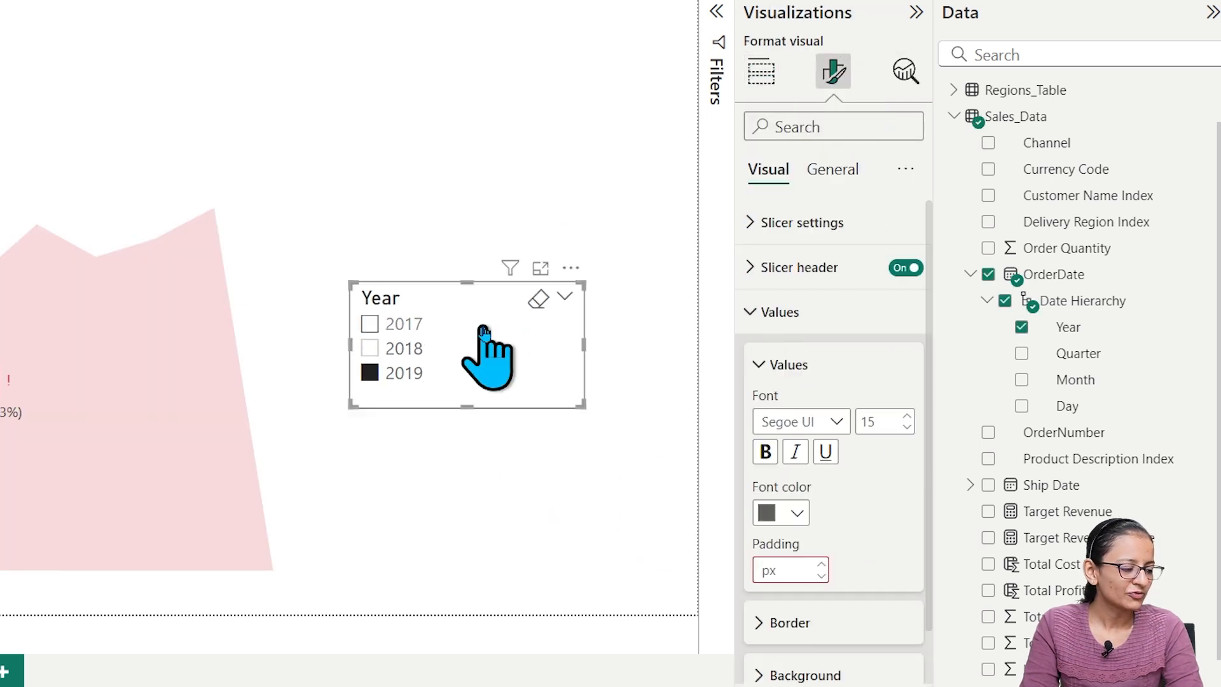
{"action": "left_click", "coordinate": [484, 227]}
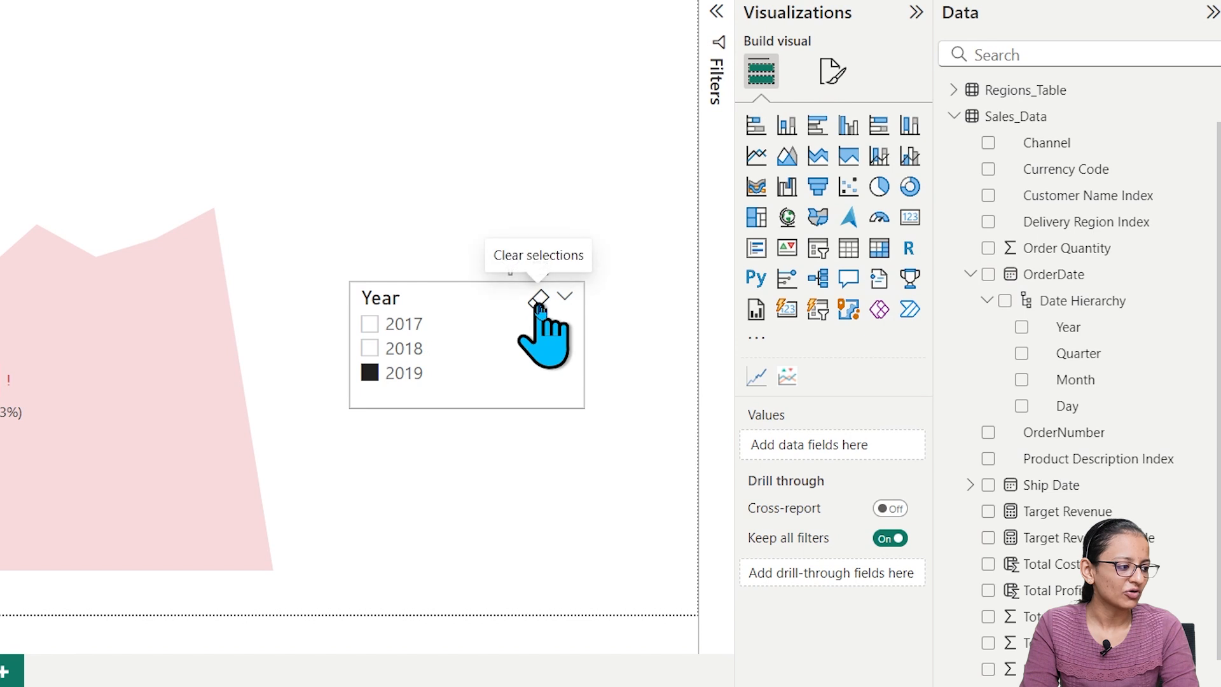
{"action": "left_click", "coordinate": [538, 304]}
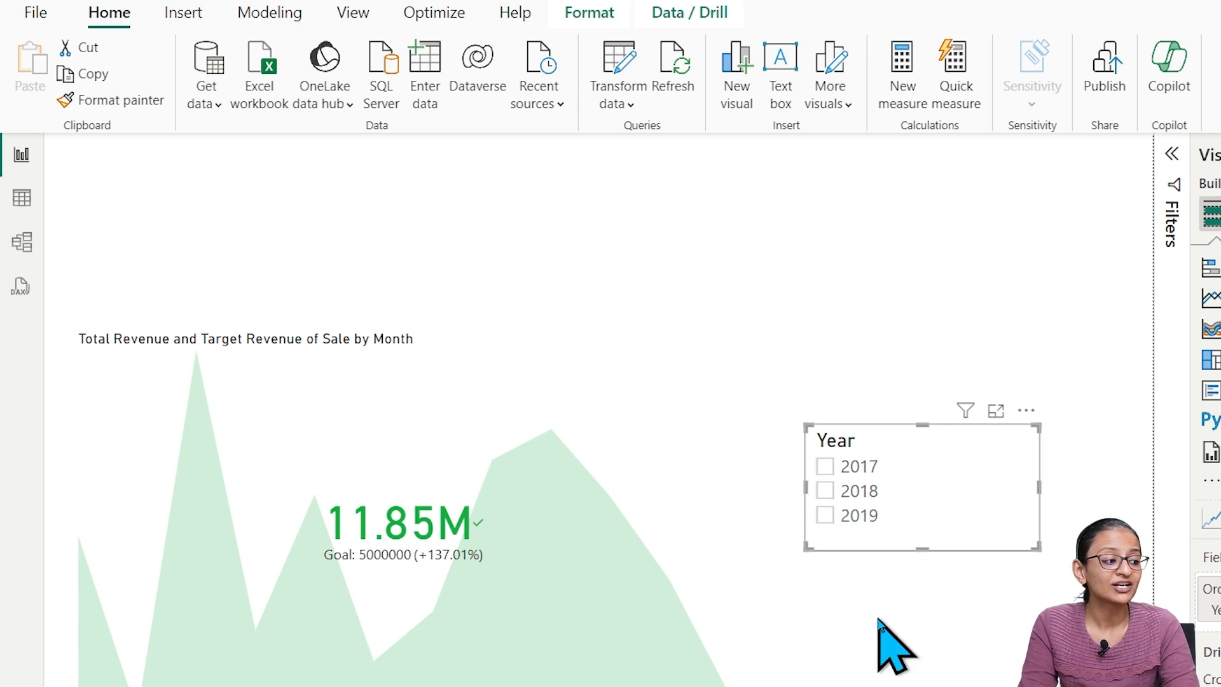
- Filter the KPI by 2017, 2018 and 2019 in turn, and clear the year selection
{"action": "left_click", "coordinate": [825, 467]}
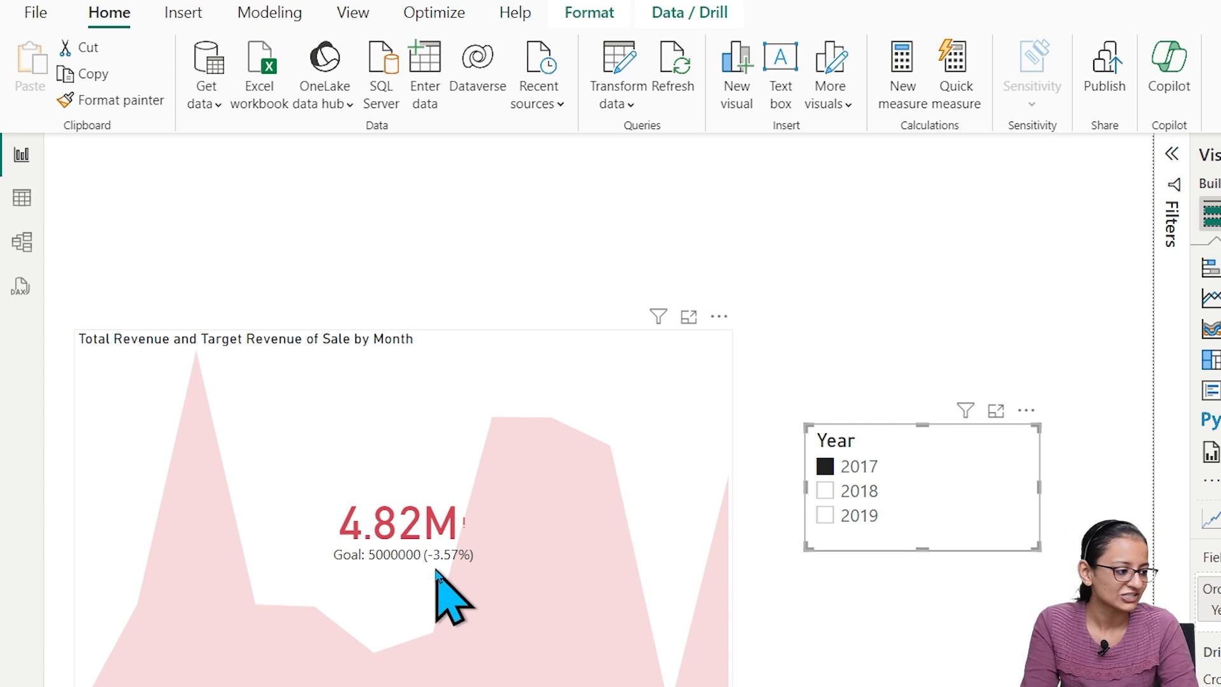
{"action": "left_click", "coordinate": [824, 493]}
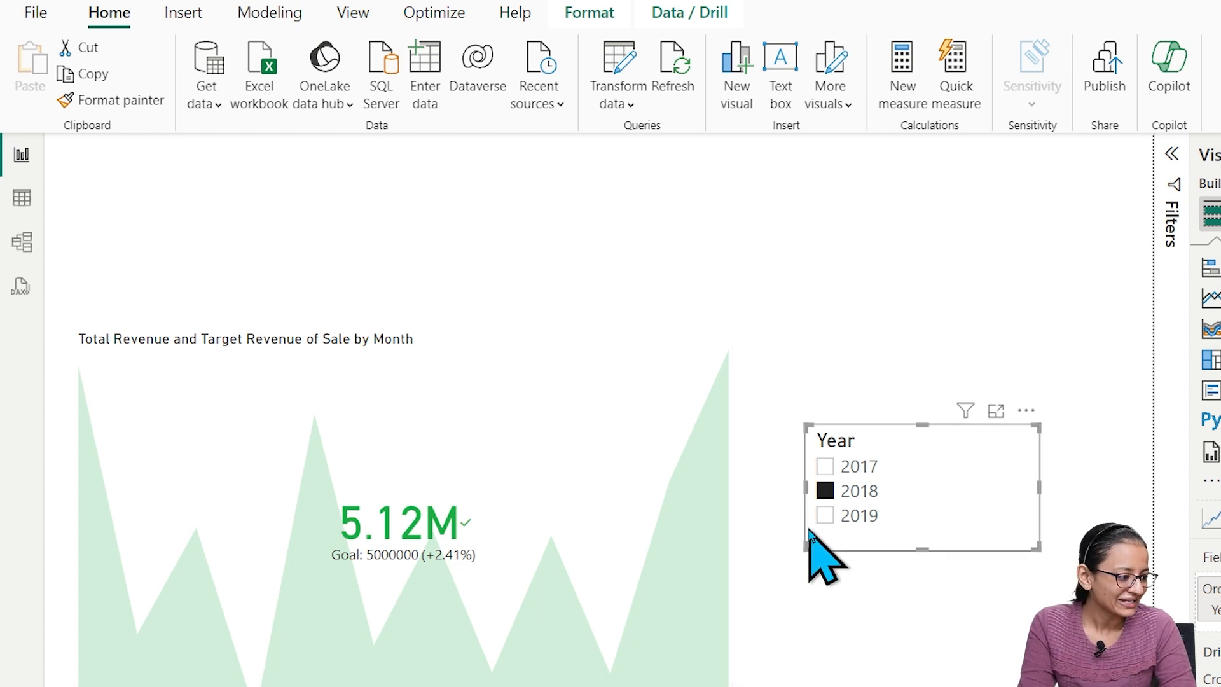
{"action": "left_click", "coordinate": [824, 516]}
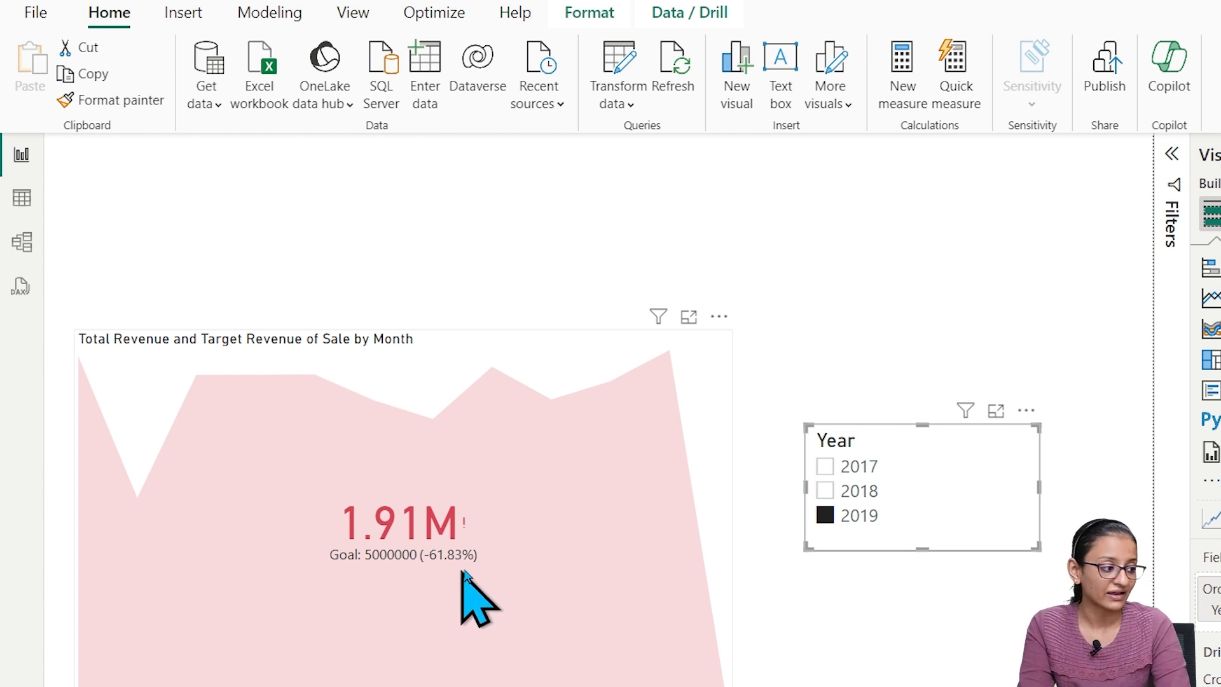
{"action": "left_click", "coordinate": [993, 441]}
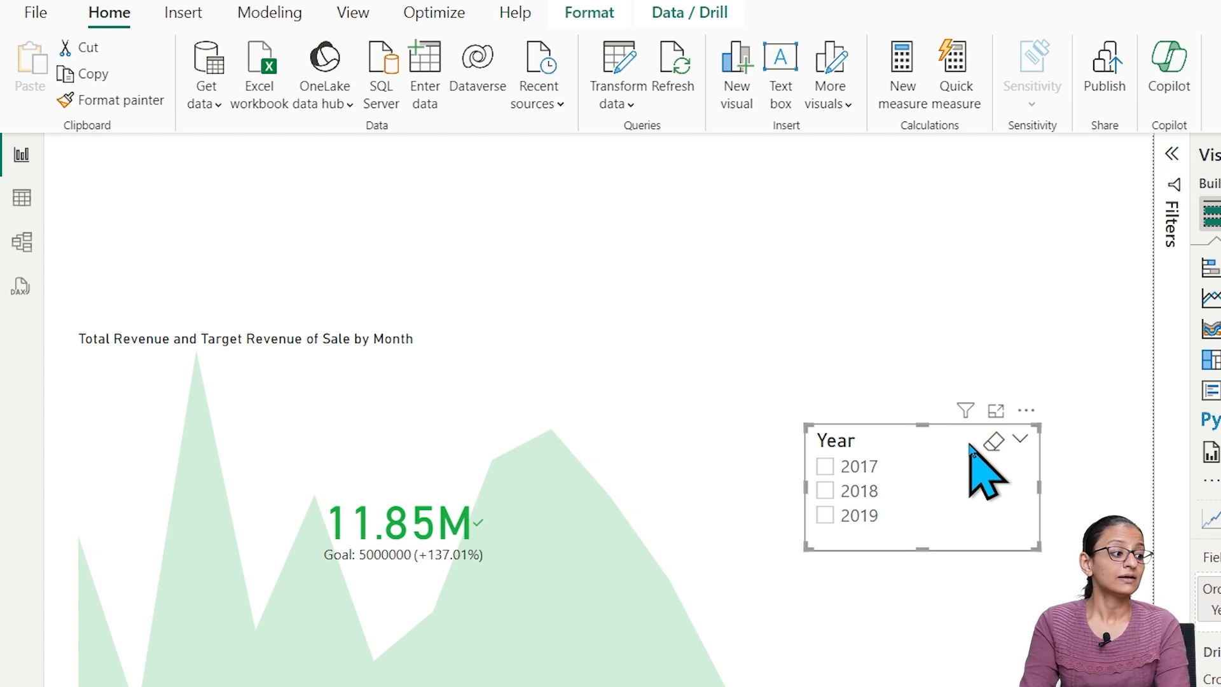
- Compare the KPI against its target again for 2018, 2017 and 2019 using the Year slicer
{"action": "left_click", "coordinate": [856, 502]}
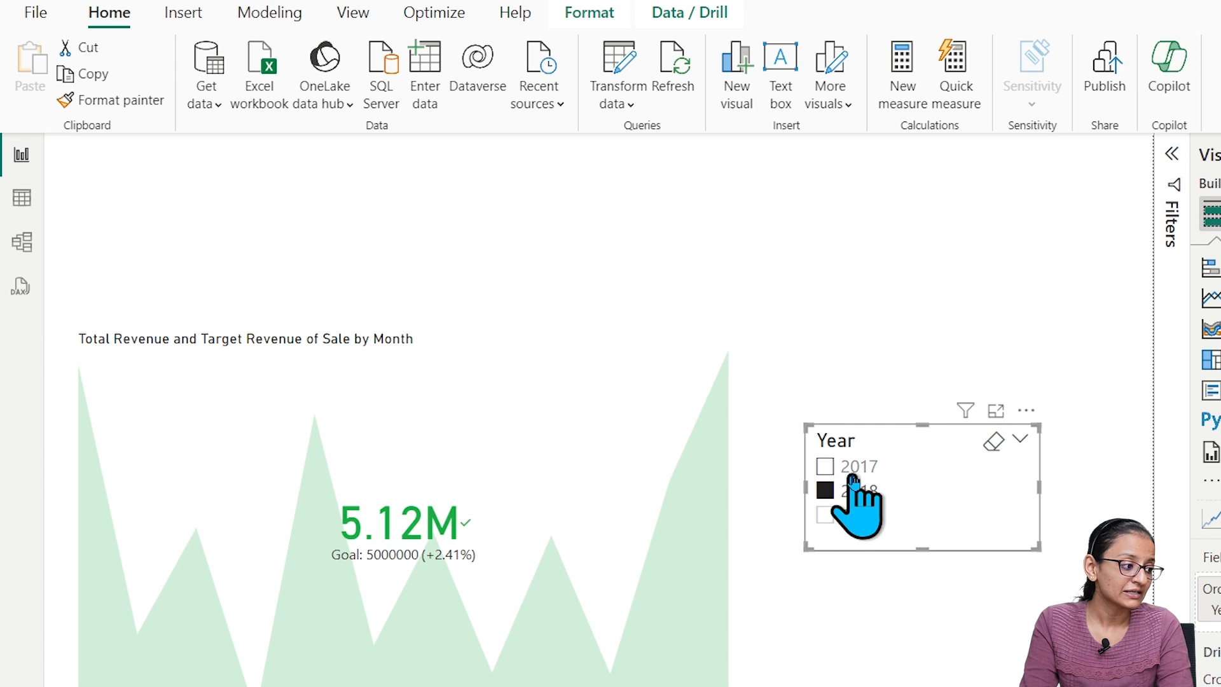
{"action": "left_click", "coordinate": [852, 472]}
{"action": "left_click", "coordinate": [844, 518]}
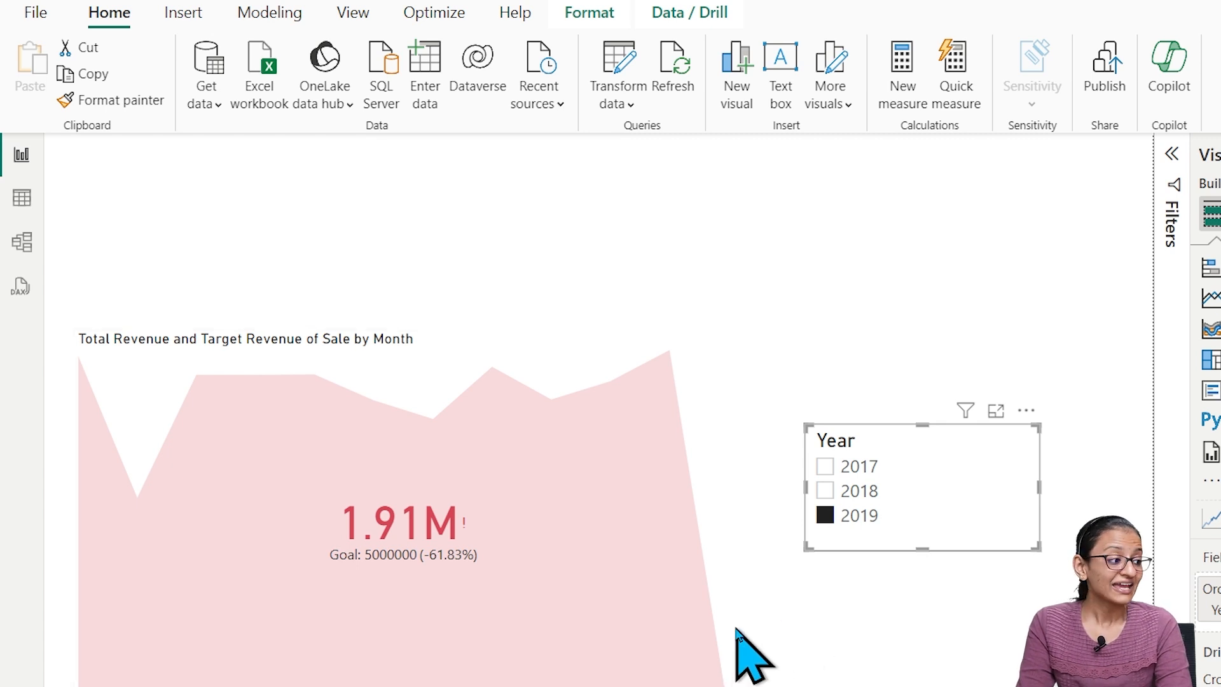
- Open the KPI visual's callout value and trend axis formatting settings
{"action": "left_click", "coordinate": [496, 337]}
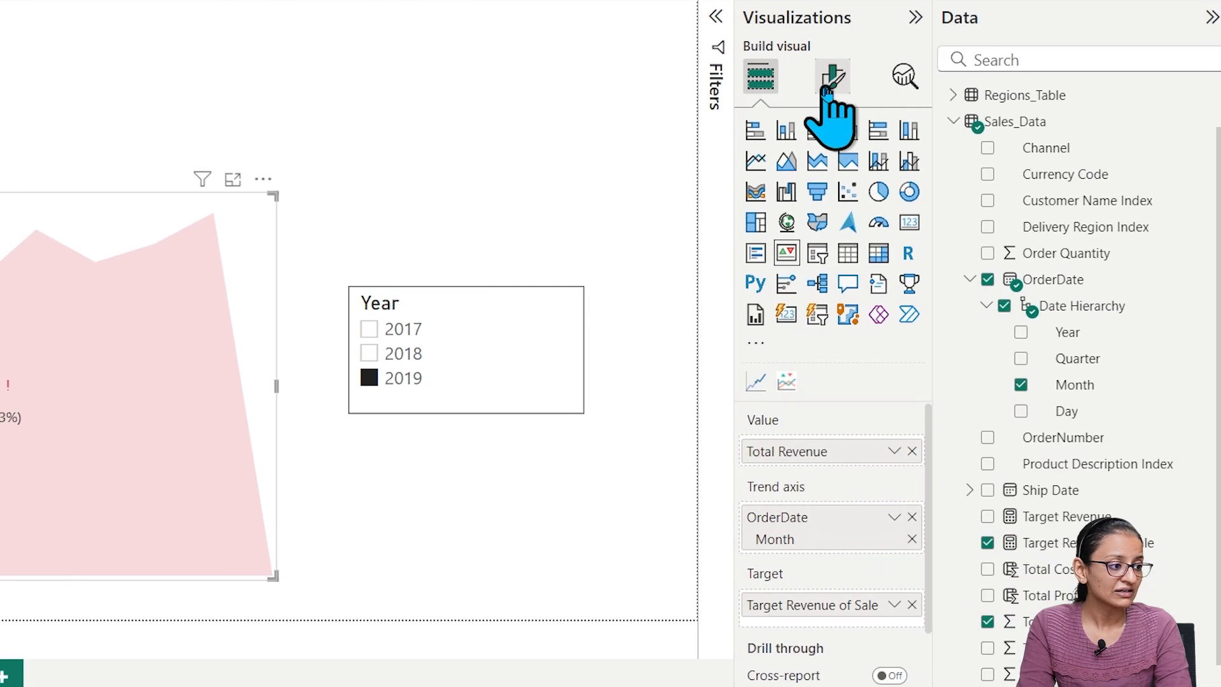
{"action": "left_click", "coordinate": [830, 79]}
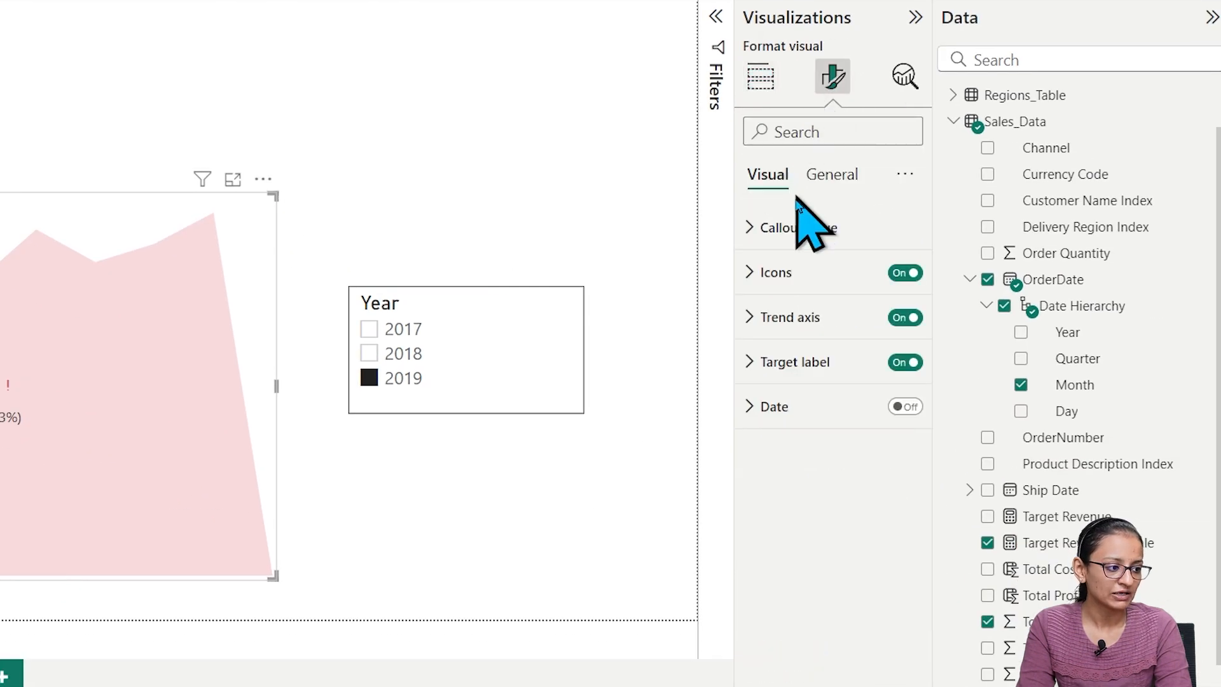
{"action": "left_click", "coordinate": [788, 230]}
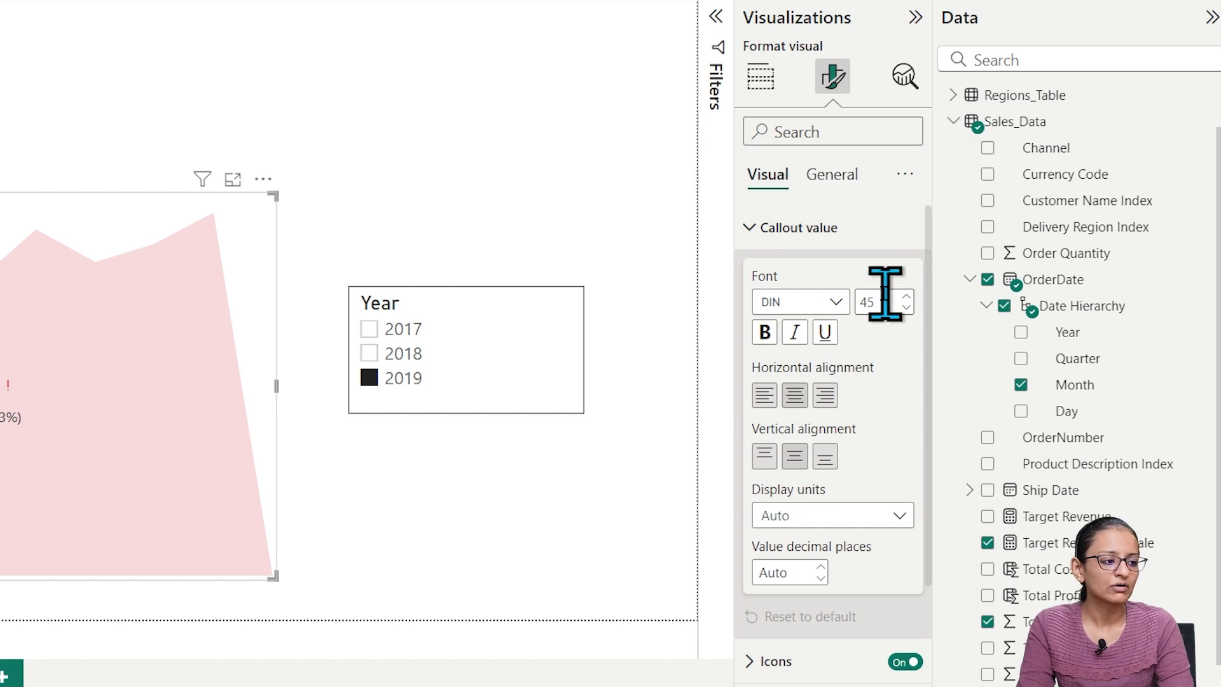
{"action": "scroll", "coordinate": [896, 312], "scroll_direction": "down", "scroll_amount": 3}
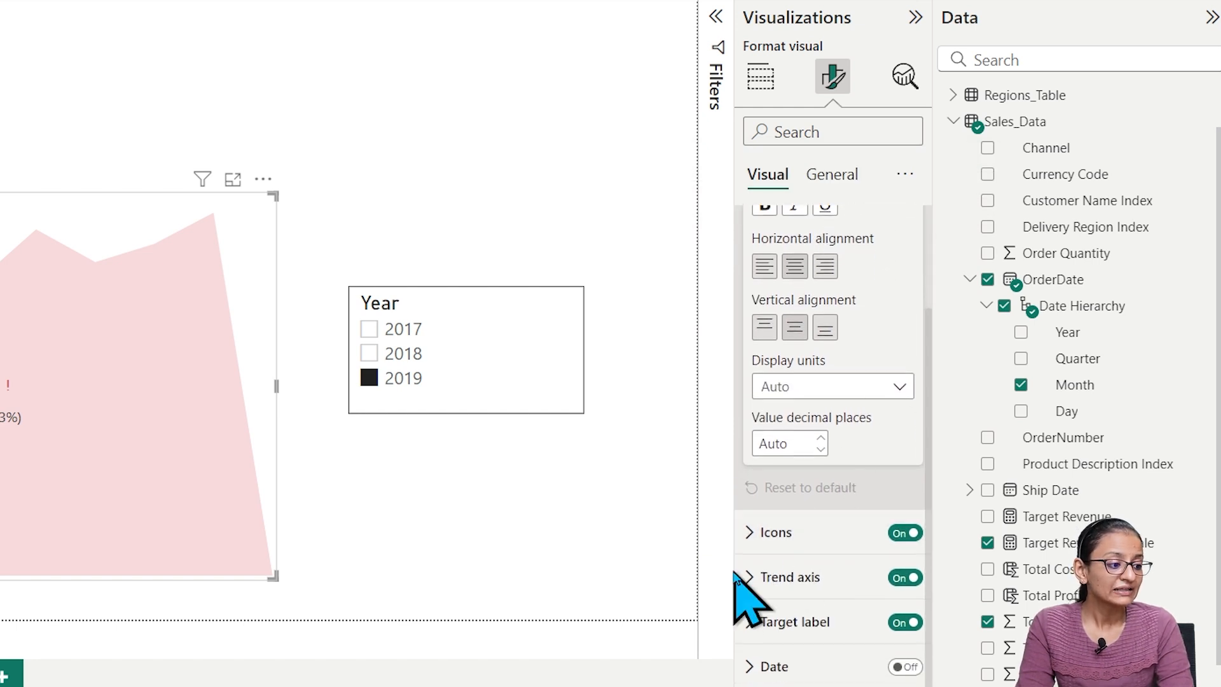
{"action": "left_click", "coordinate": [814, 580]}
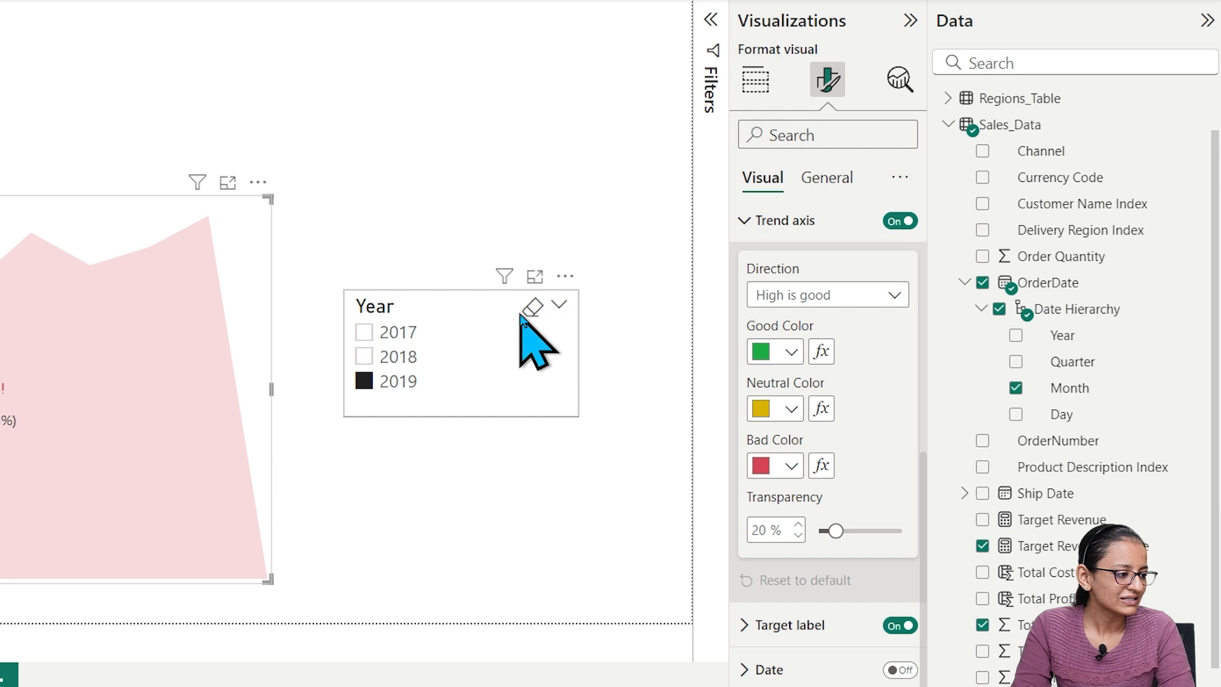
- Clear the slicer's year selection and set the KPI trend axis's Good Color to pink
{"action": "left_click", "coordinate": [534, 311]}
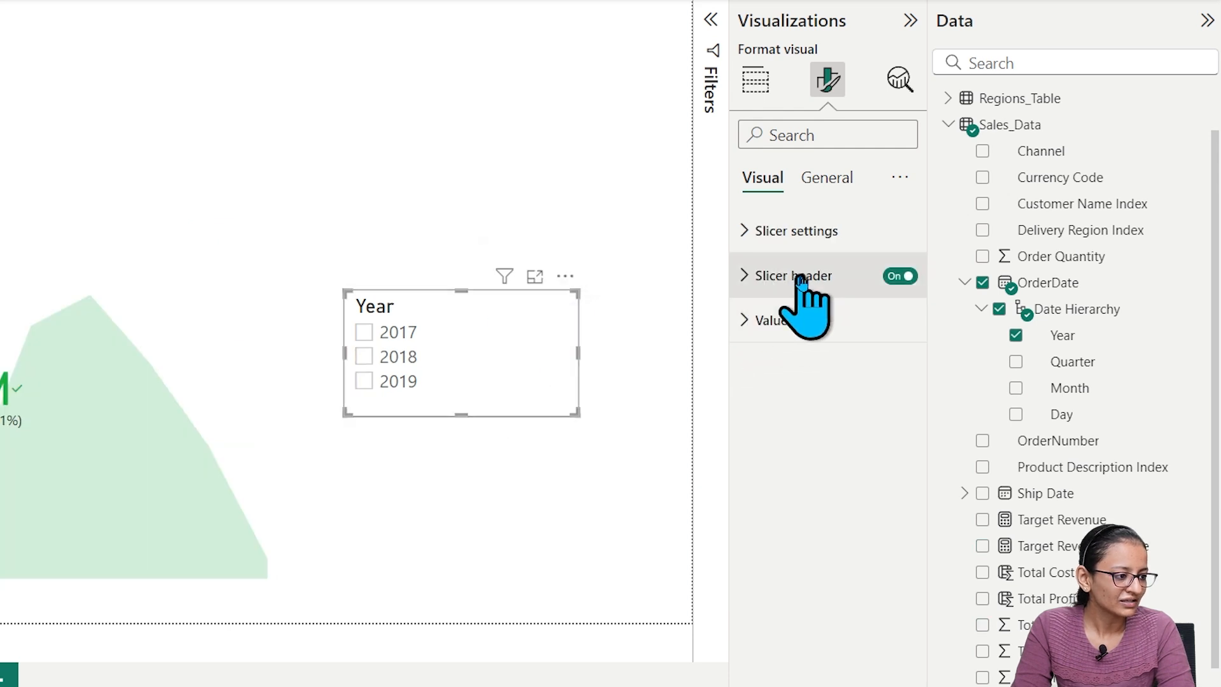
{"action": "left_click", "coordinate": [167, 380]}
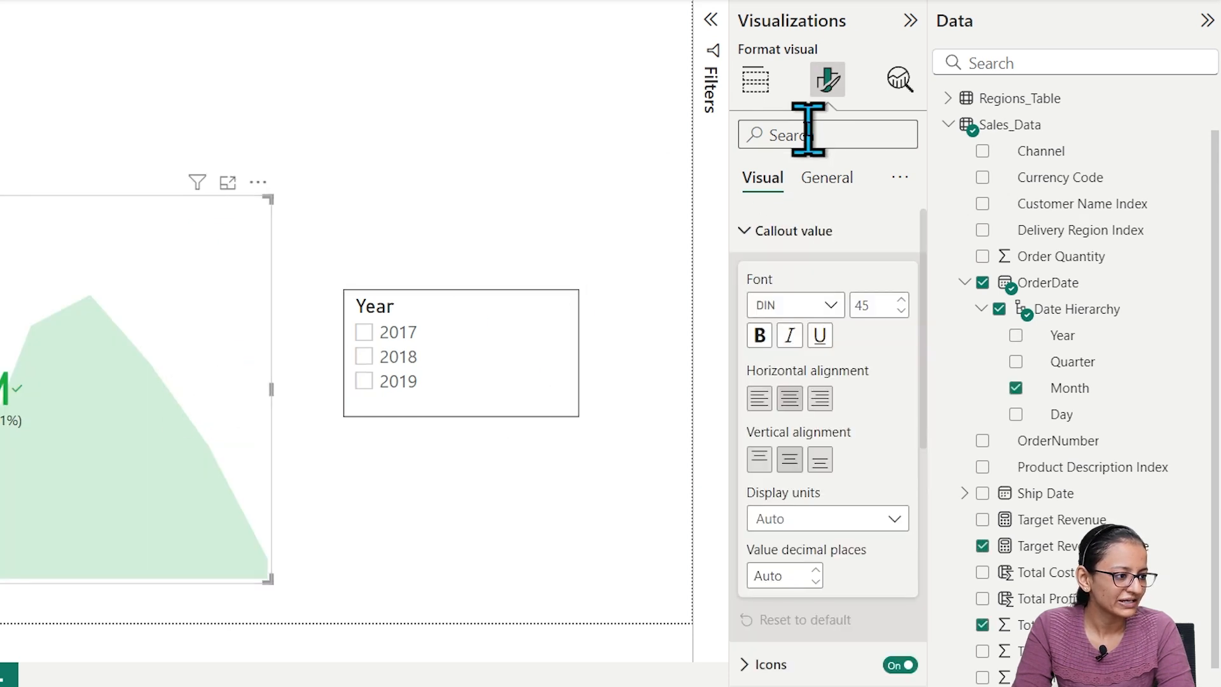
{"action": "scroll", "coordinate": [803, 329], "scroll_direction": "down", "scroll_amount": 5}
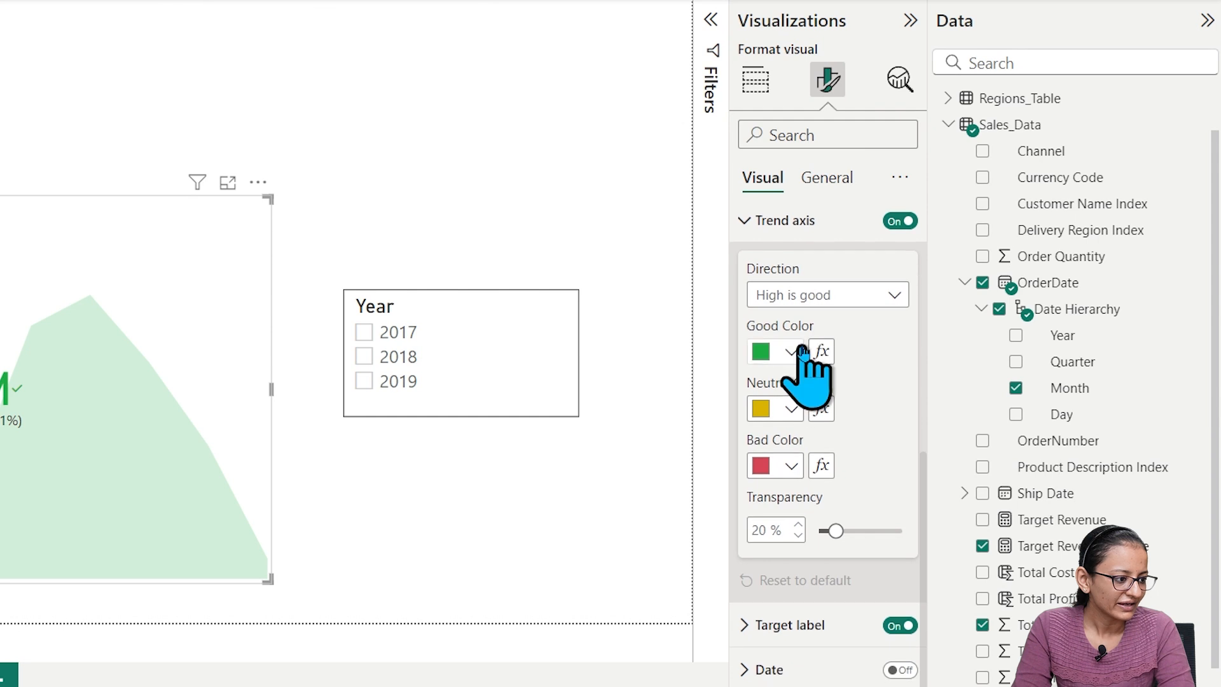
{"action": "left_click", "coordinate": [790, 351]}
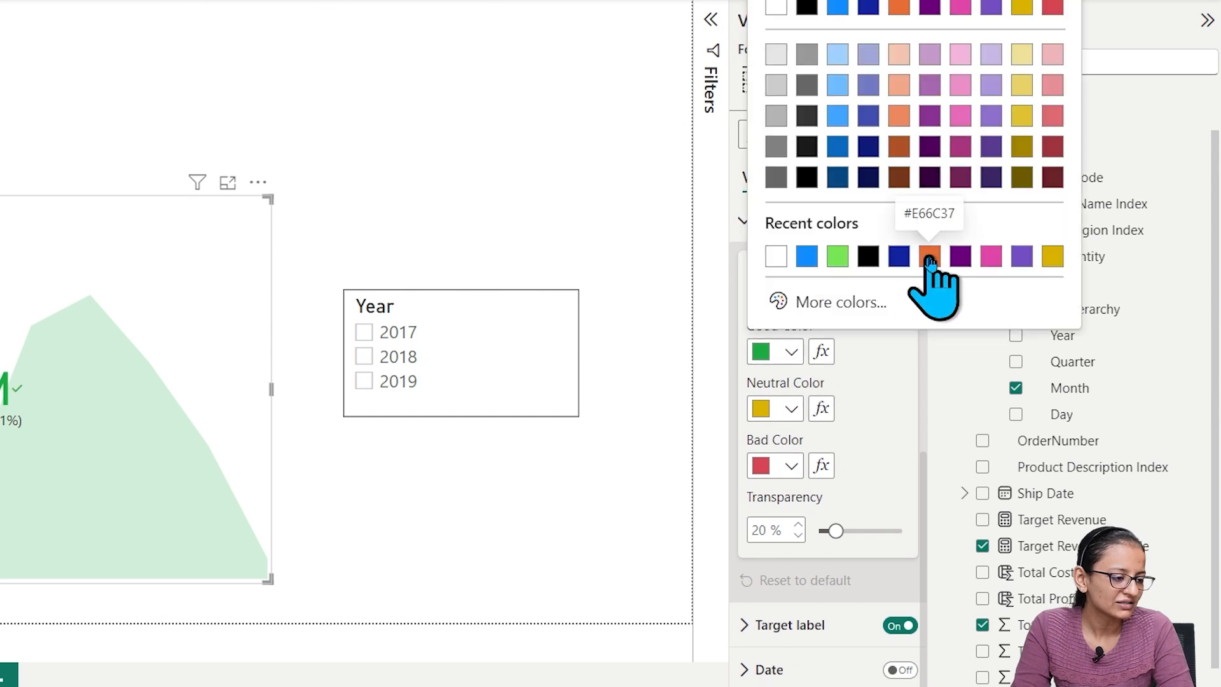
{"action": "left_click", "coordinate": [992, 256]}
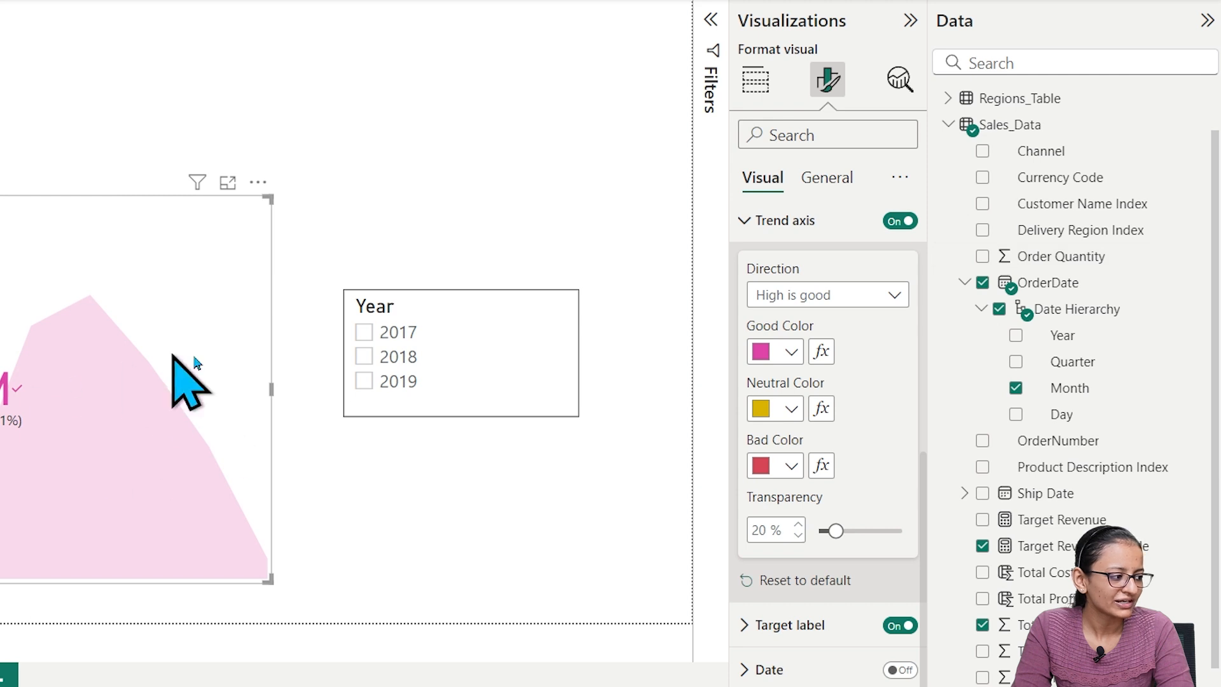
- Set the KPI trend axis's Neutral Color to blue and its Bad Color to orange
{"action": "left_click", "coordinate": [790, 409]}
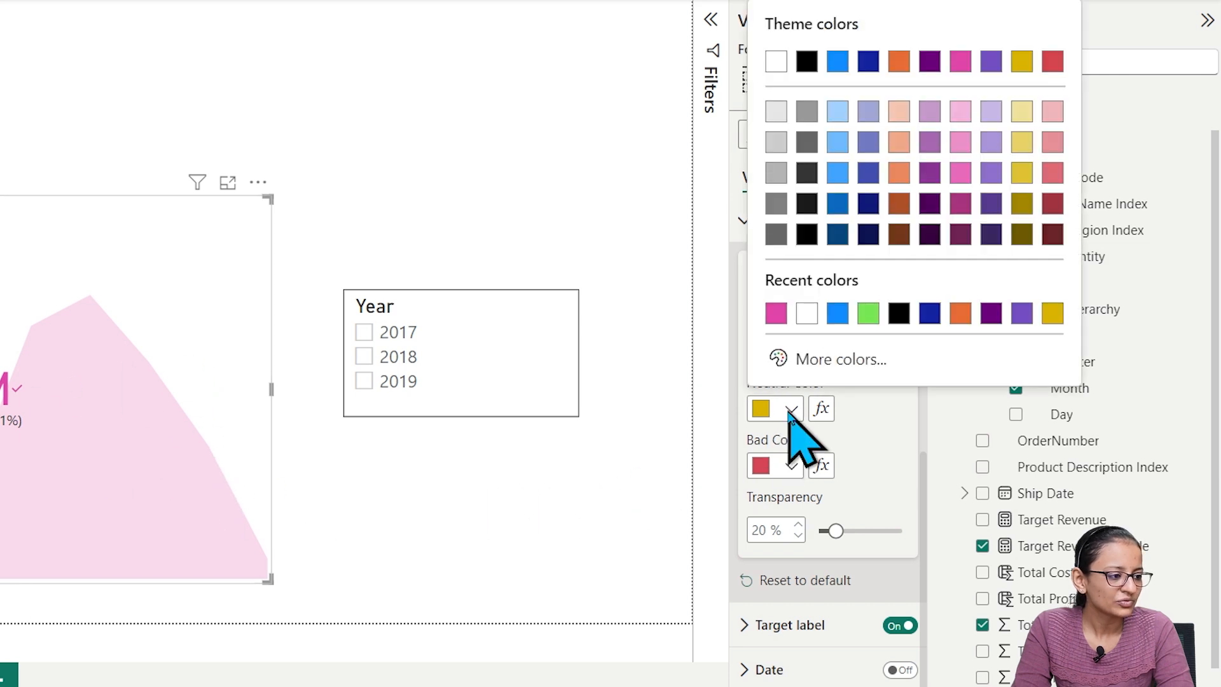
{"action": "left_click", "coordinate": [837, 317]}
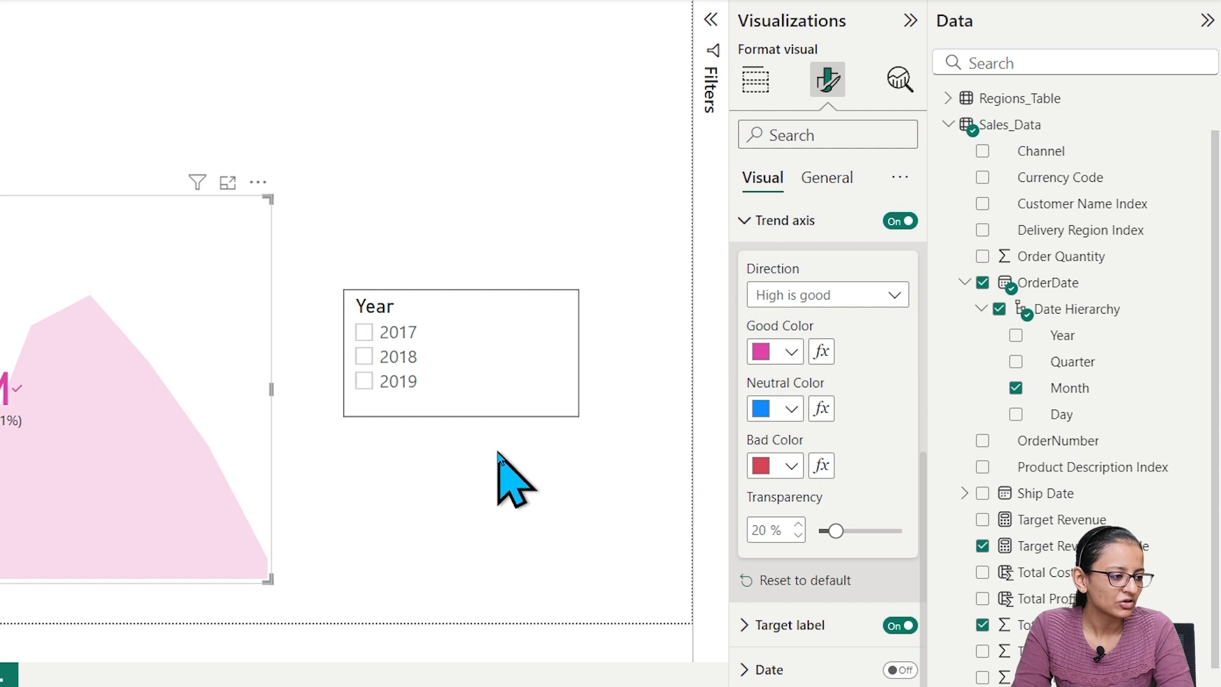
{"action": "left_click", "coordinate": [795, 466]}
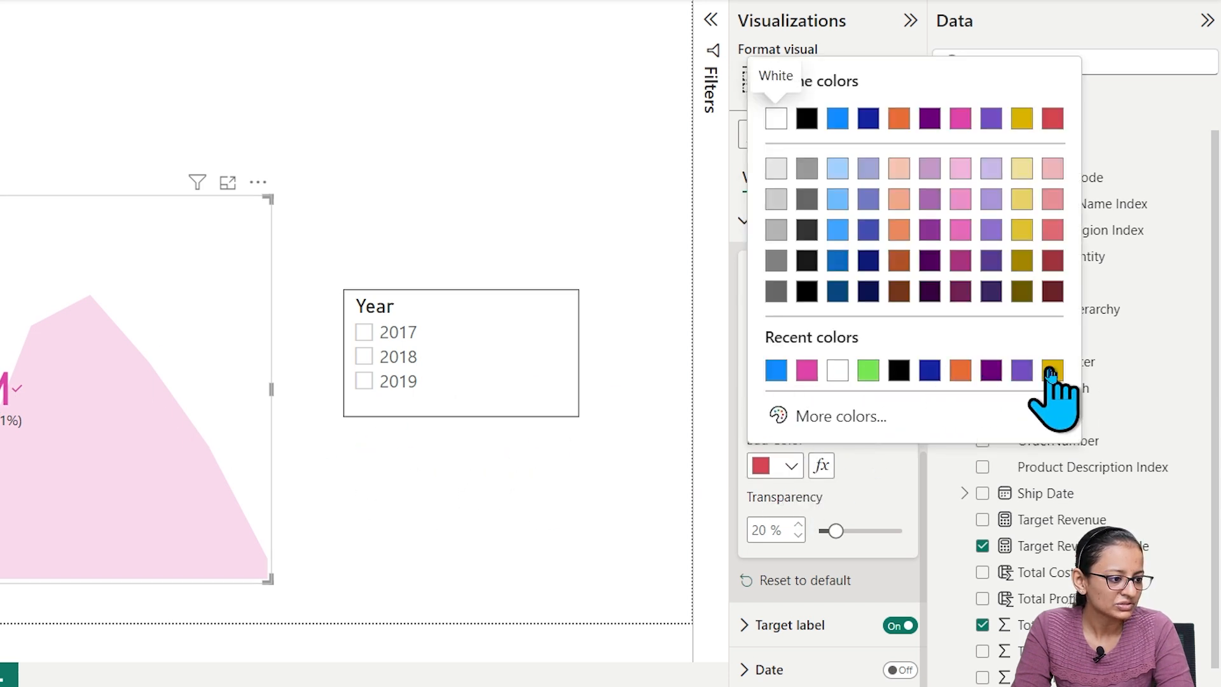
{"action": "left_click", "coordinate": [961, 371]}
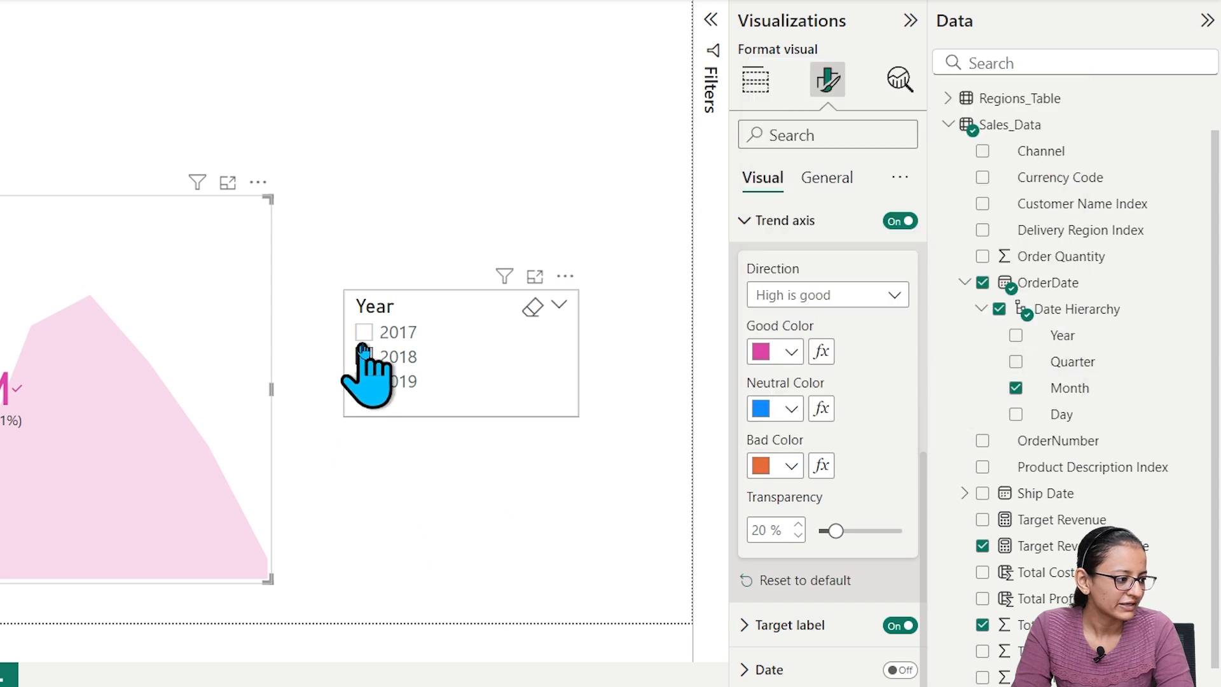
- Filter the KPI by 2017, 2018 and 2019 in turn to examine its trend colors
{"action": "left_click", "coordinate": [535, 381]}
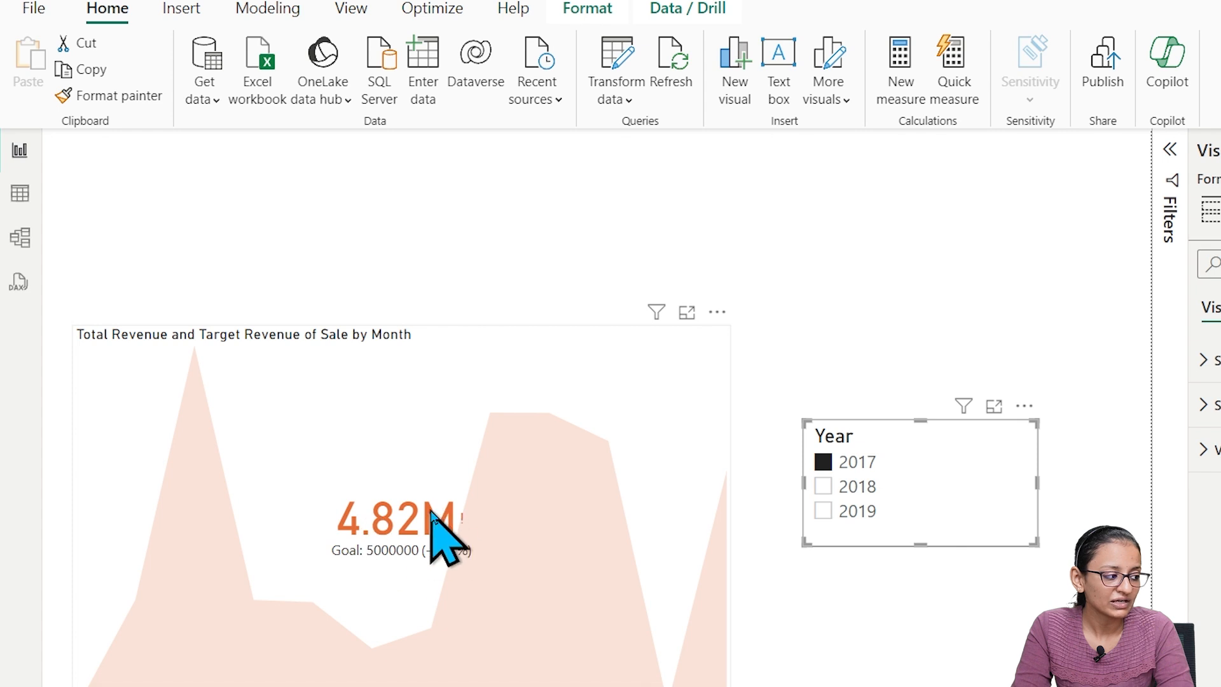
{"action": "left_click", "coordinate": [824, 487]}
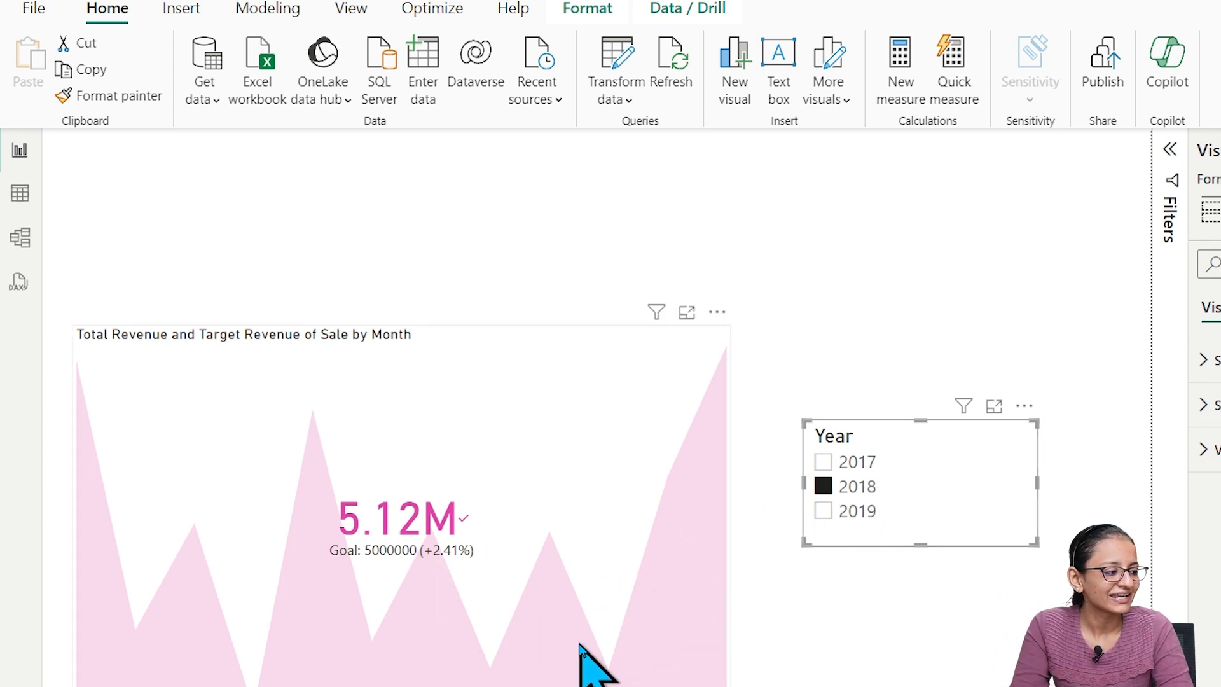
{"action": "left_click", "coordinate": [822, 511]}
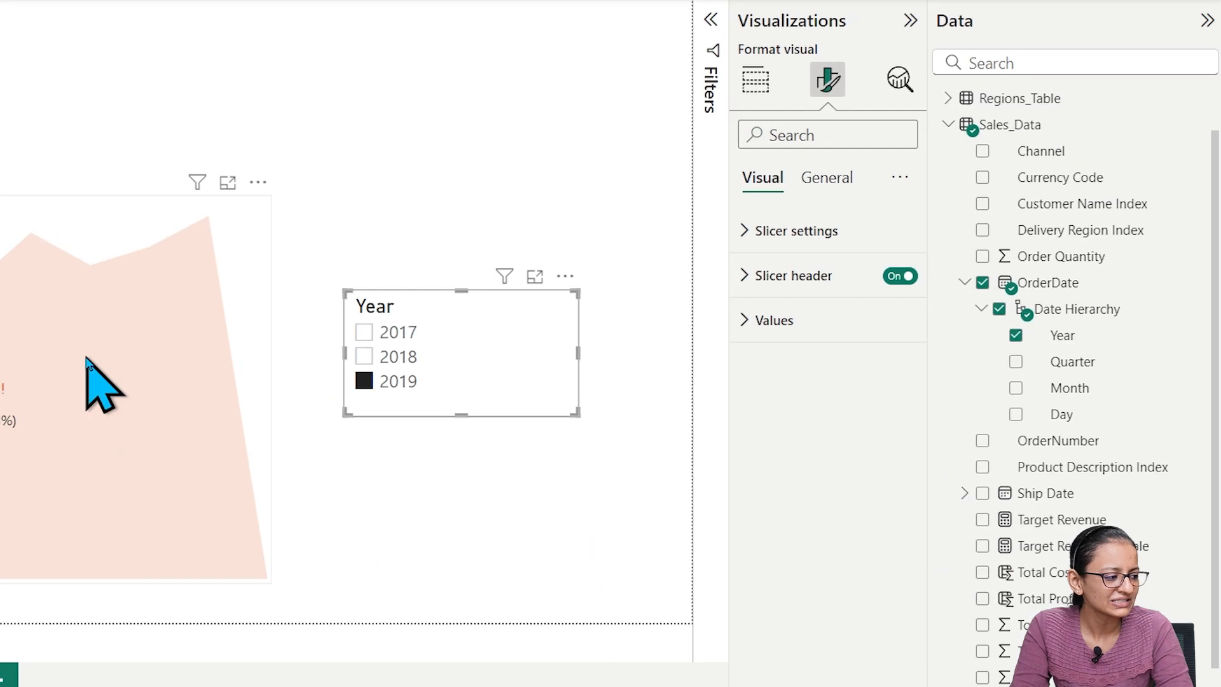
- Set the KPI visual's trend axis Good Color to green
{"action": "left_click", "coordinate": [554, 512]}
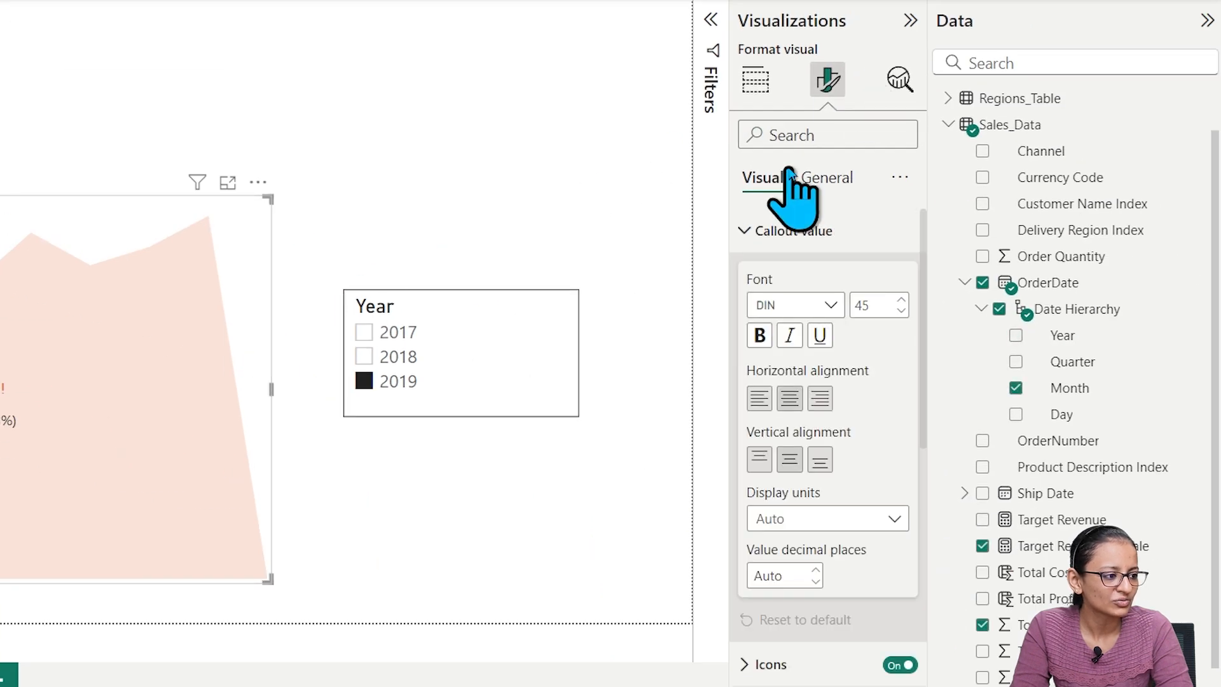
{"action": "left_click", "coordinate": [820, 178]}
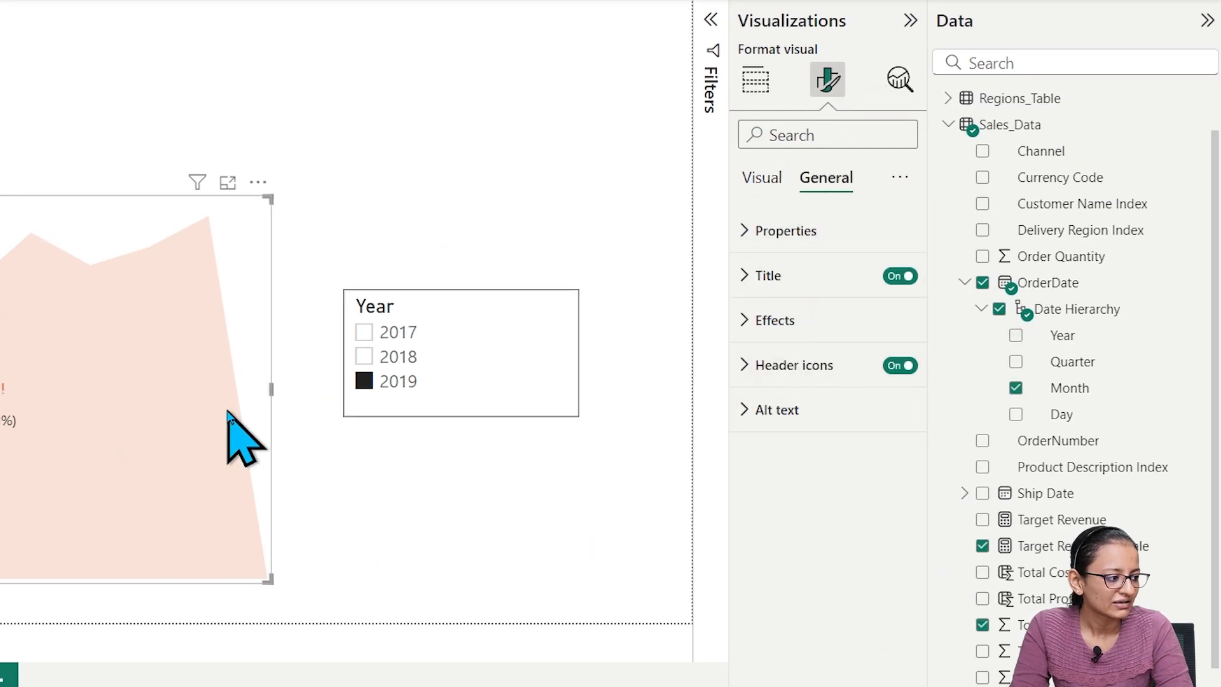
{"action": "left_click", "coordinate": [763, 180]}
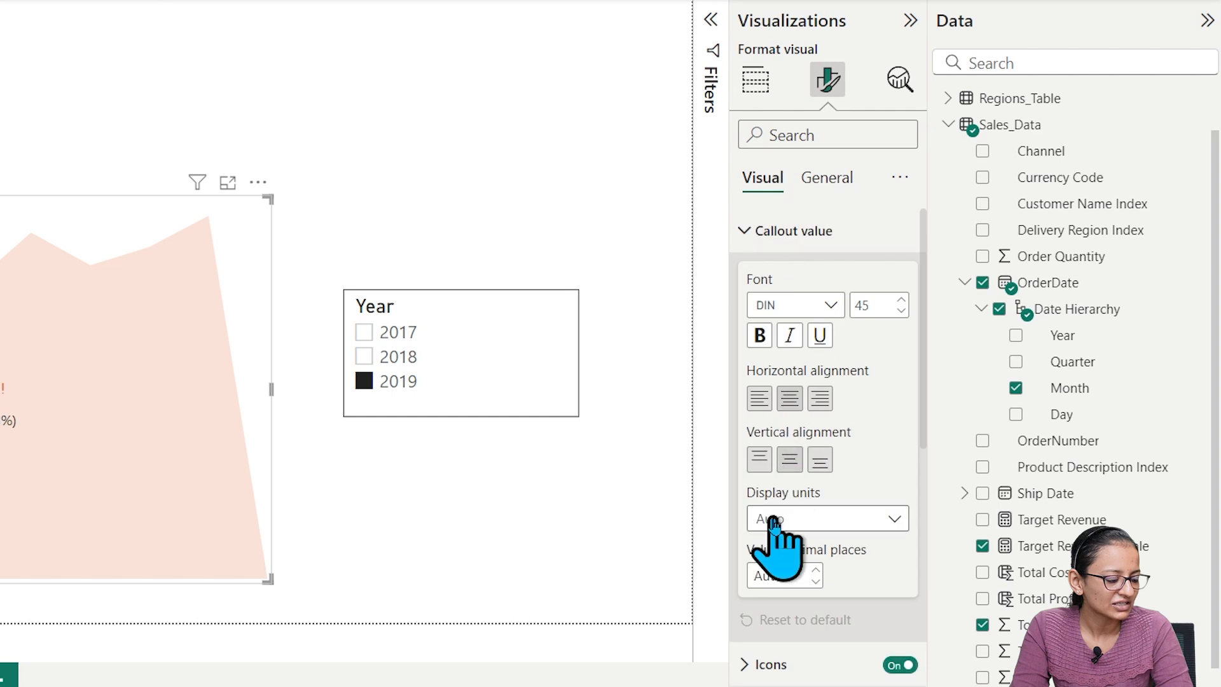
{"action": "scroll", "coordinate": [772, 528], "scroll_direction": "down", "scroll_amount": 5}
{"action": "scroll", "coordinate": [762, 508], "scroll_direction": "down", "scroll_amount": 1}
{"action": "left_click", "coordinate": [790, 402]}
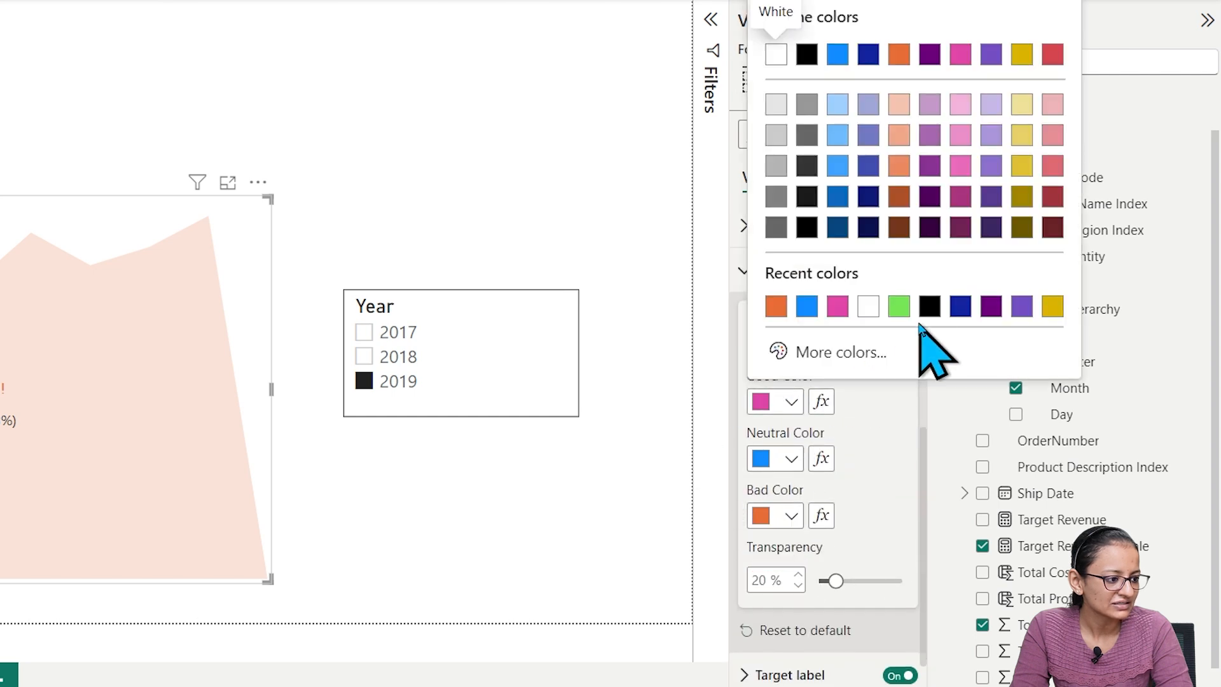
{"action": "left_click", "coordinate": [899, 307]}
- Set the KPI trend axis's Neutral Color to light yellow and its Bad Color to red
{"action": "left_click", "coordinate": [790, 459]}
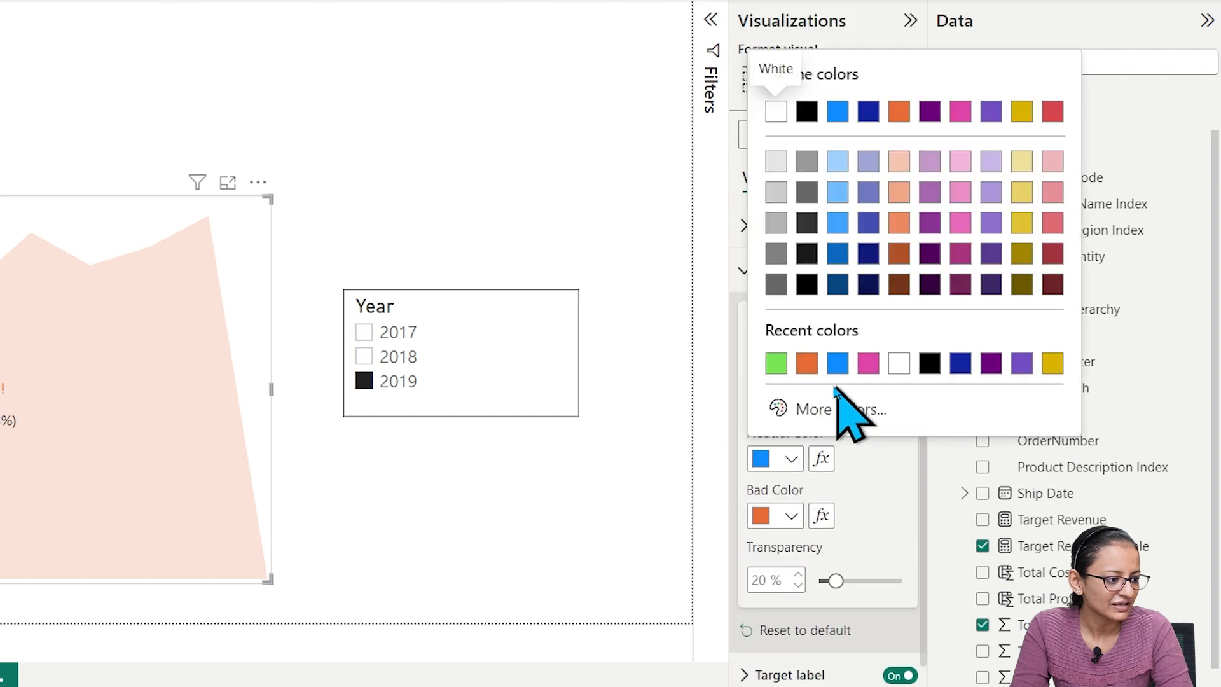
{"action": "left_click", "coordinate": [1022, 163]}
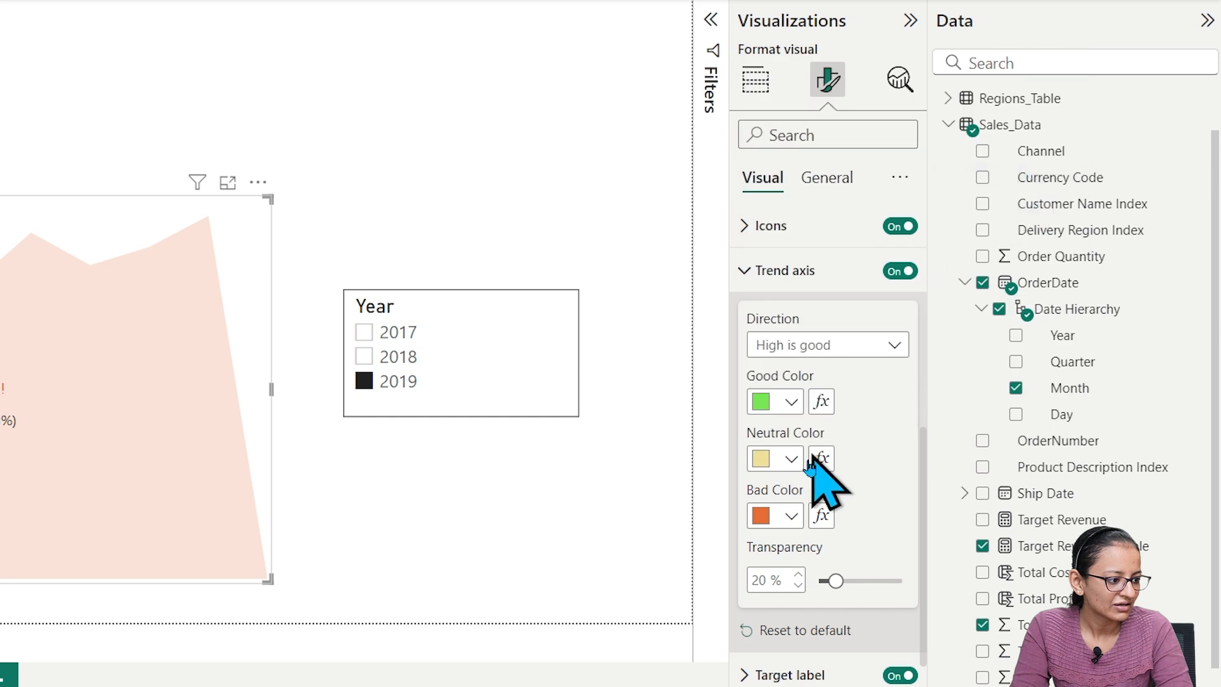
{"action": "left_click", "coordinate": [791, 516]}
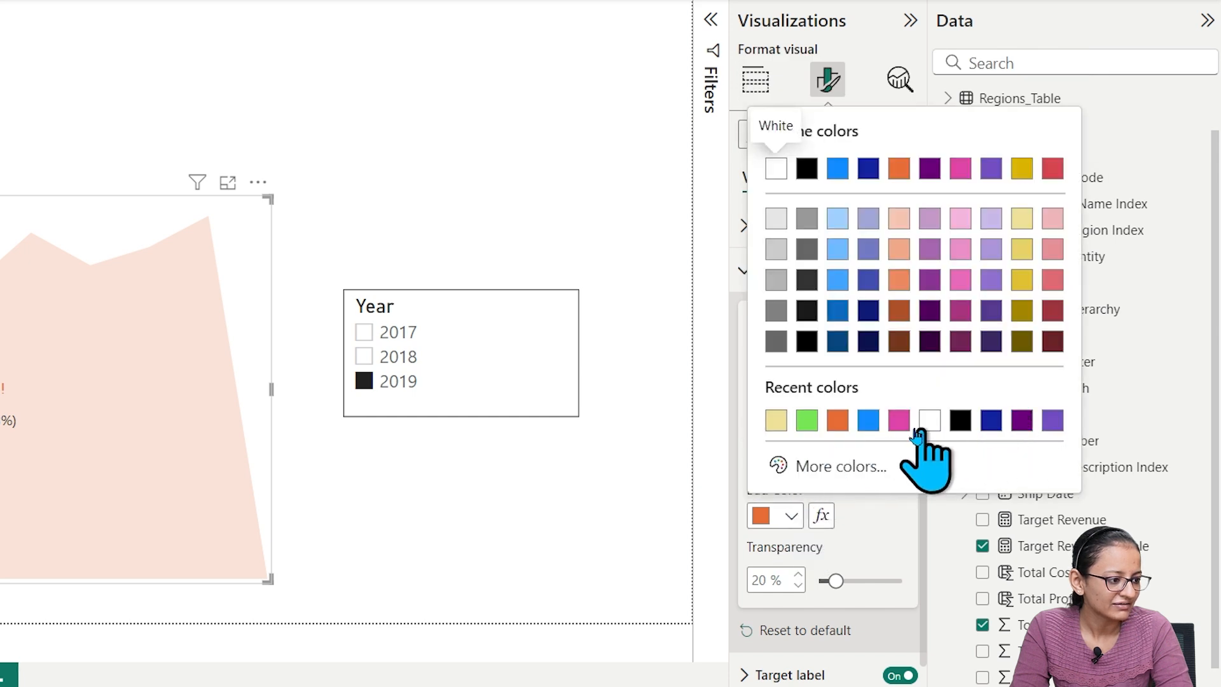
{"action": "left_click", "coordinate": [1052, 168]}
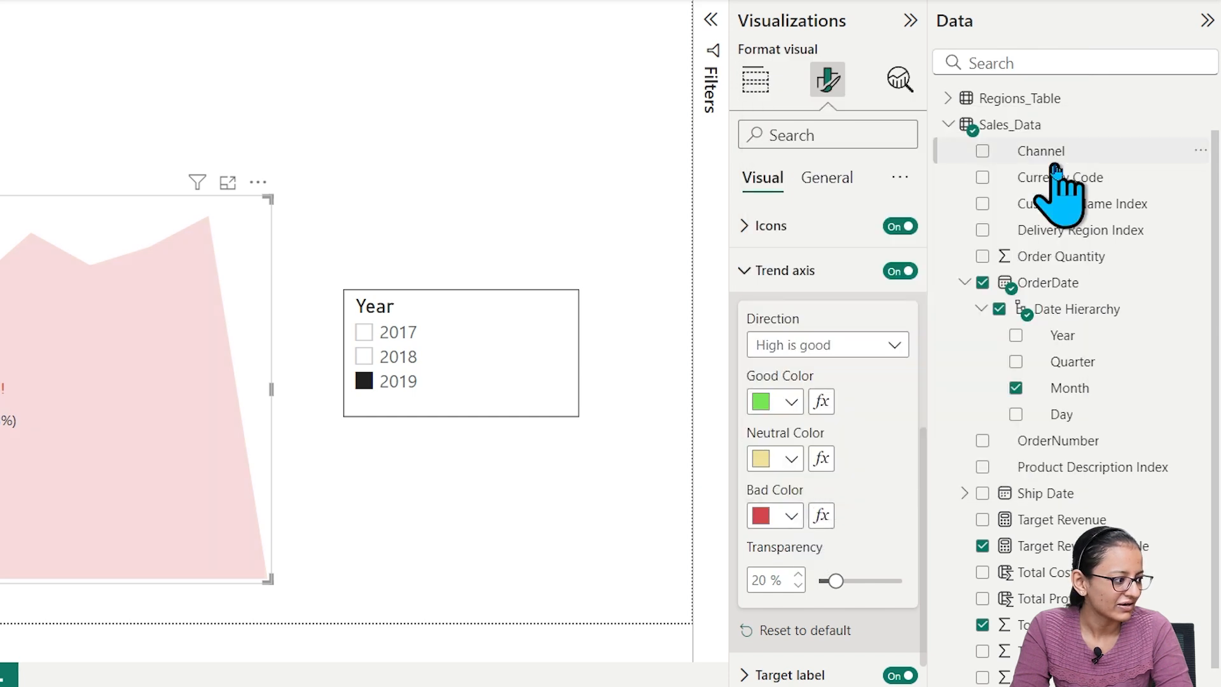
{"action": "left_click", "coordinate": [598, 604]}
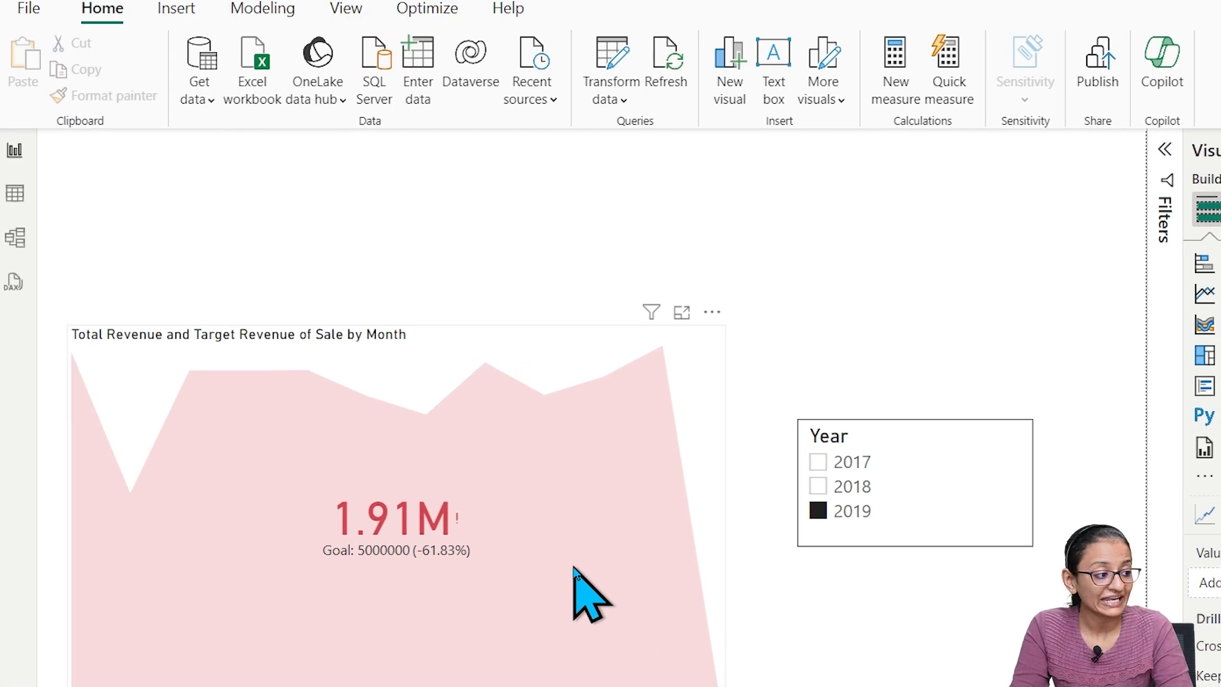
- Move the Year slicer up the page and add a slicer for the OrderDate hierarchy's Month beneath it
{"action": "left_click_drag", "start_coordinate": [945, 456], "coordinate": [888, 197]}
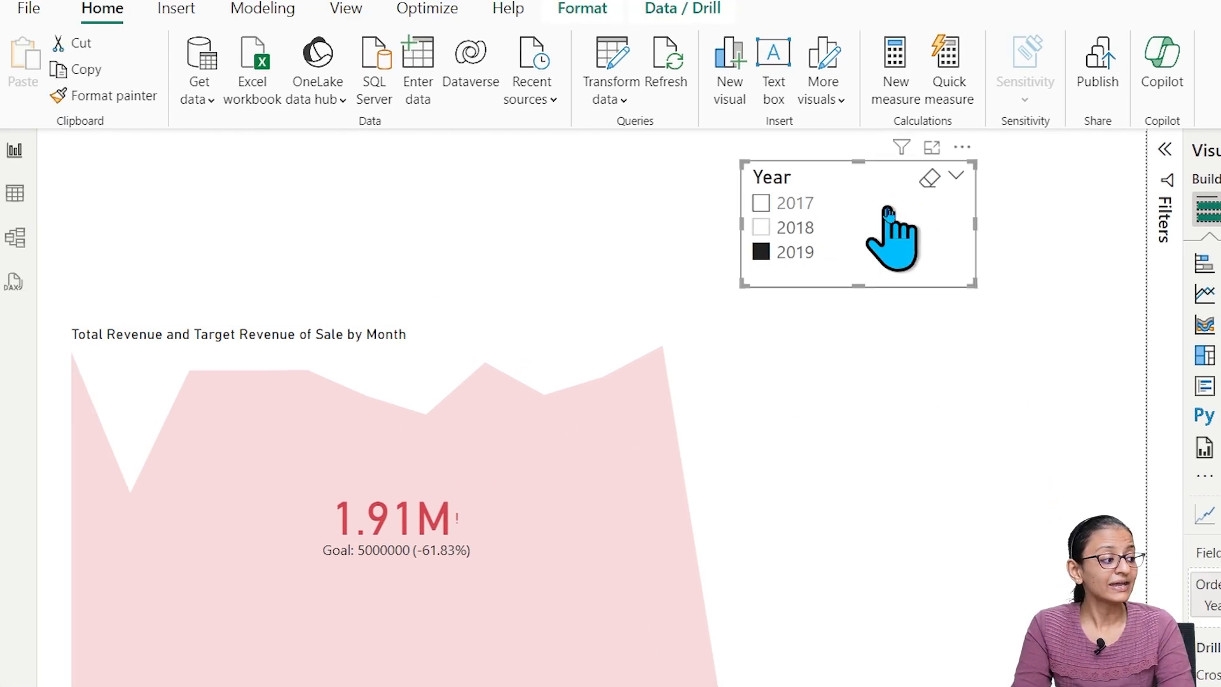
{"action": "left_click", "coordinate": [919, 421]}
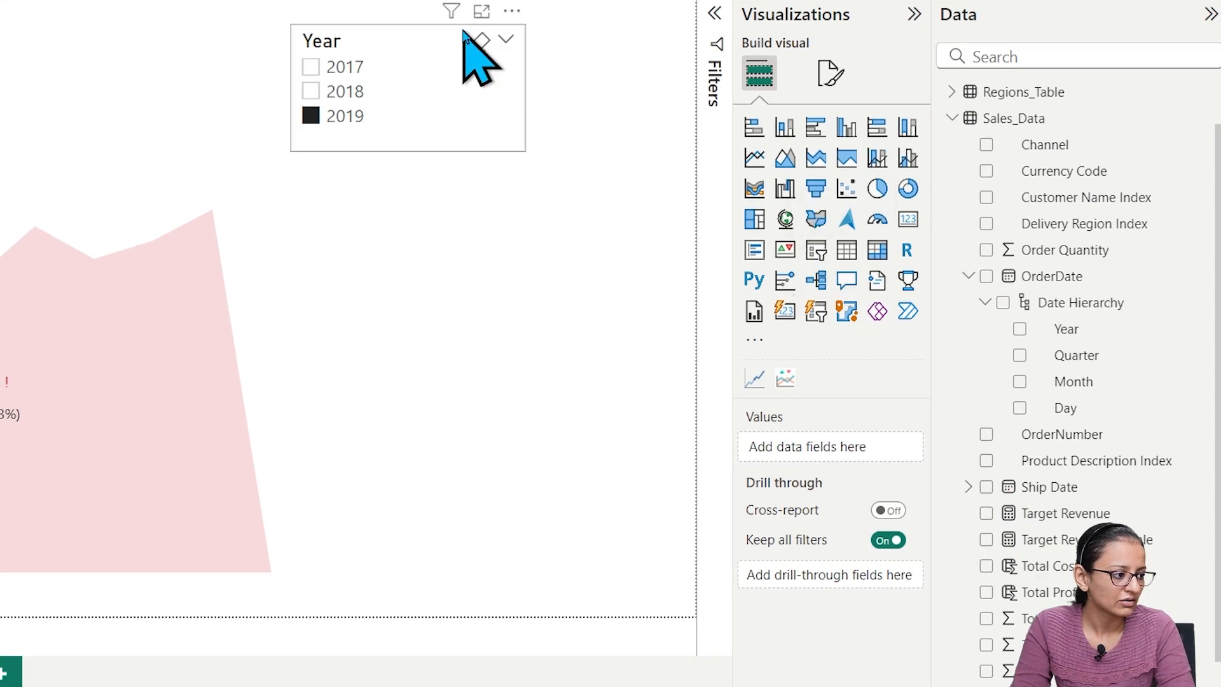
{"action": "left_click", "coordinate": [817, 254]}
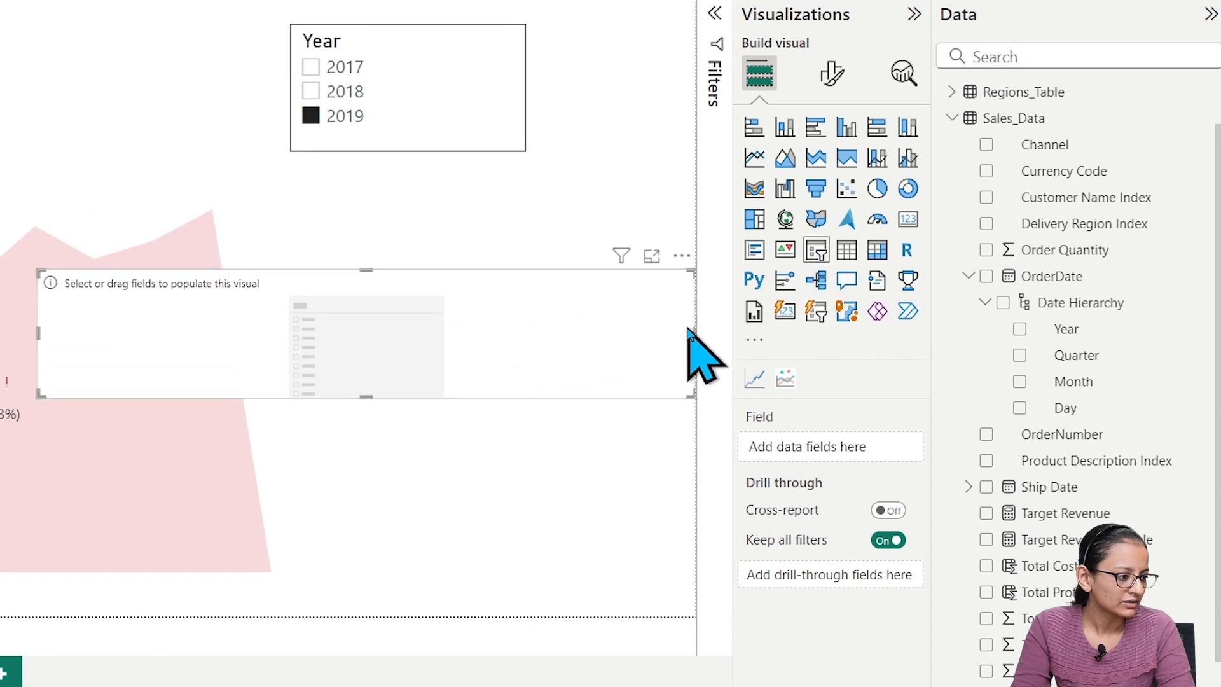
{"action": "left_click_drag", "start_coordinate": [693, 331], "coordinate": [493, 280]}
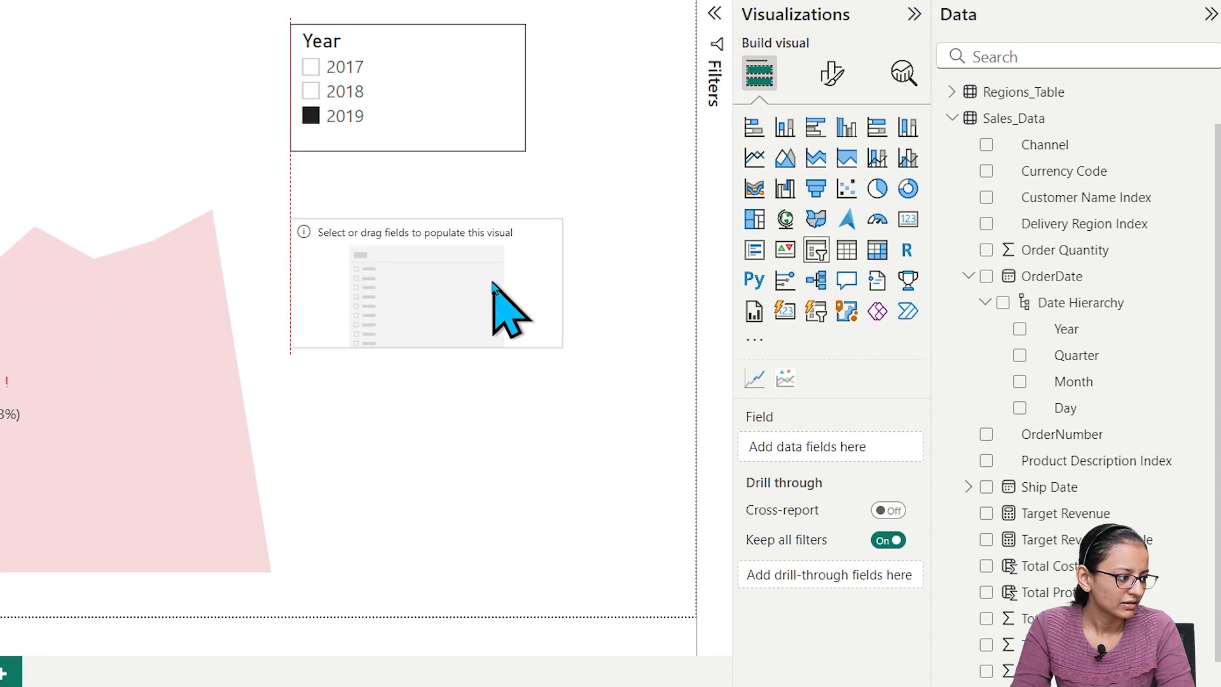
{"action": "left_click_drag", "start_coordinate": [1065, 386], "coordinate": [807, 453]}
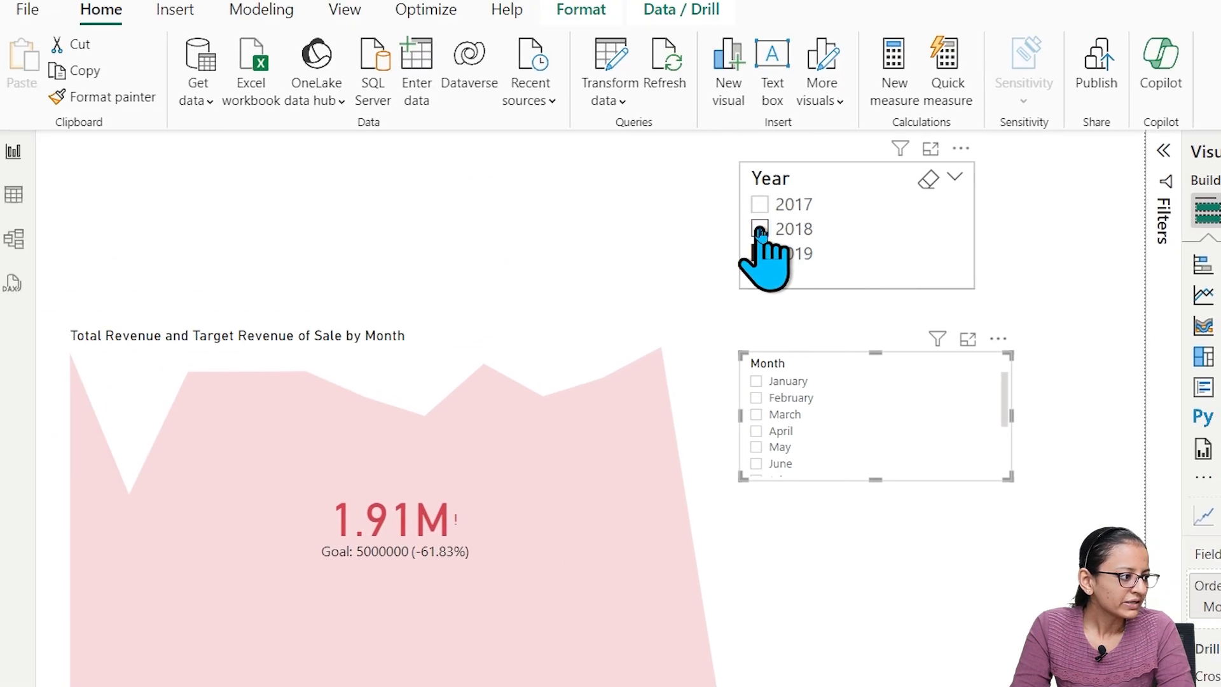
- Filter the report to 2018 and move the KPI visual up beside the slicers
{"action": "left_click", "coordinate": [760, 230]}
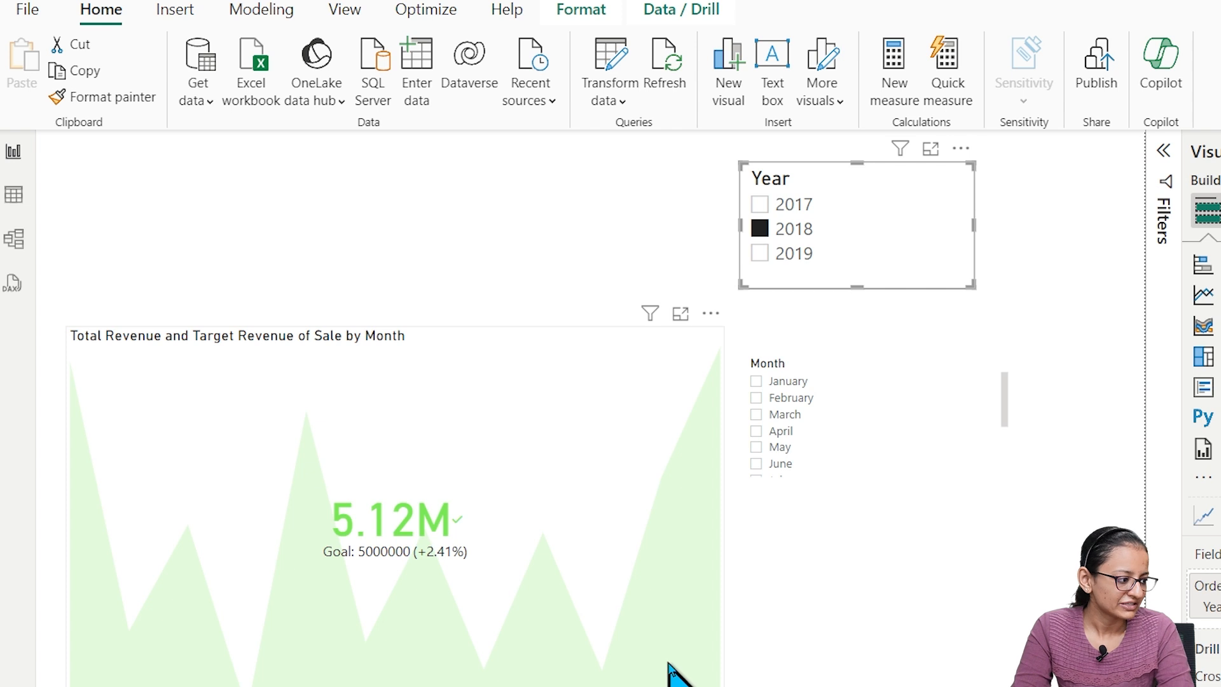
{"action": "left_click", "coordinate": [403, 640]}
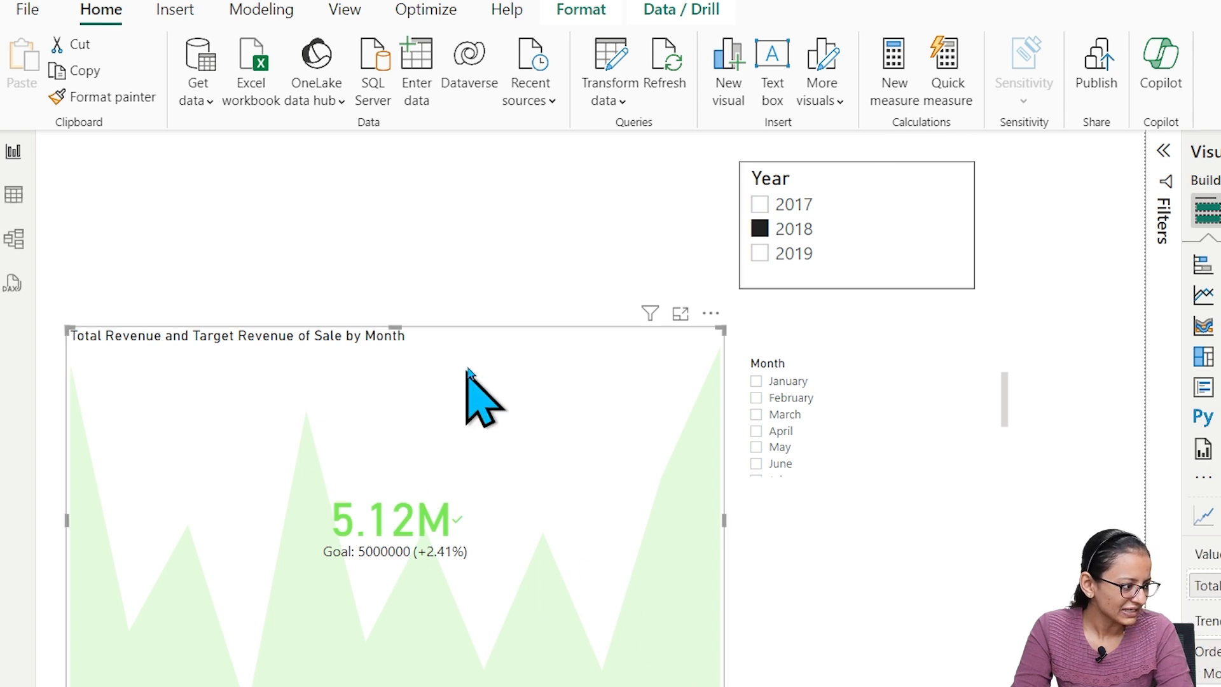
{"action": "left_click_drag", "start_coordinate": [469, 373], "coordinate": [479, 263]}
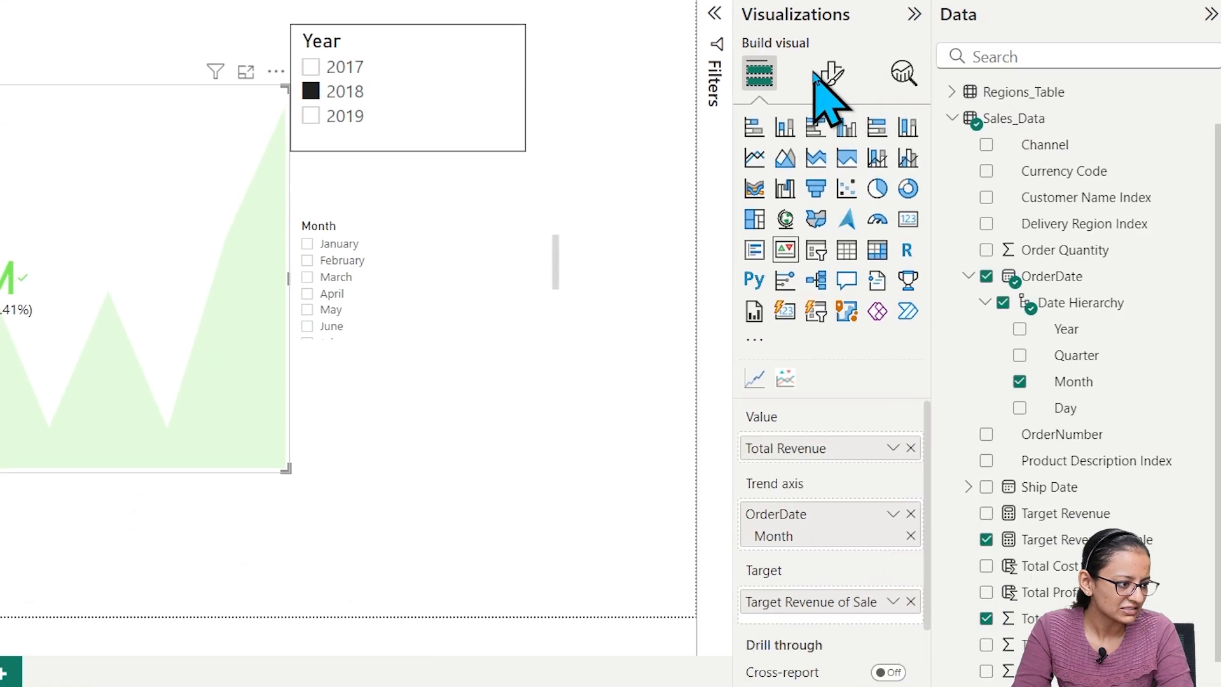
- Change the KPI trend axis's Neutral Color to a darker yellow and set its transparency to about 56%
{"action": "left_click", "coordinate": [827, 75]}
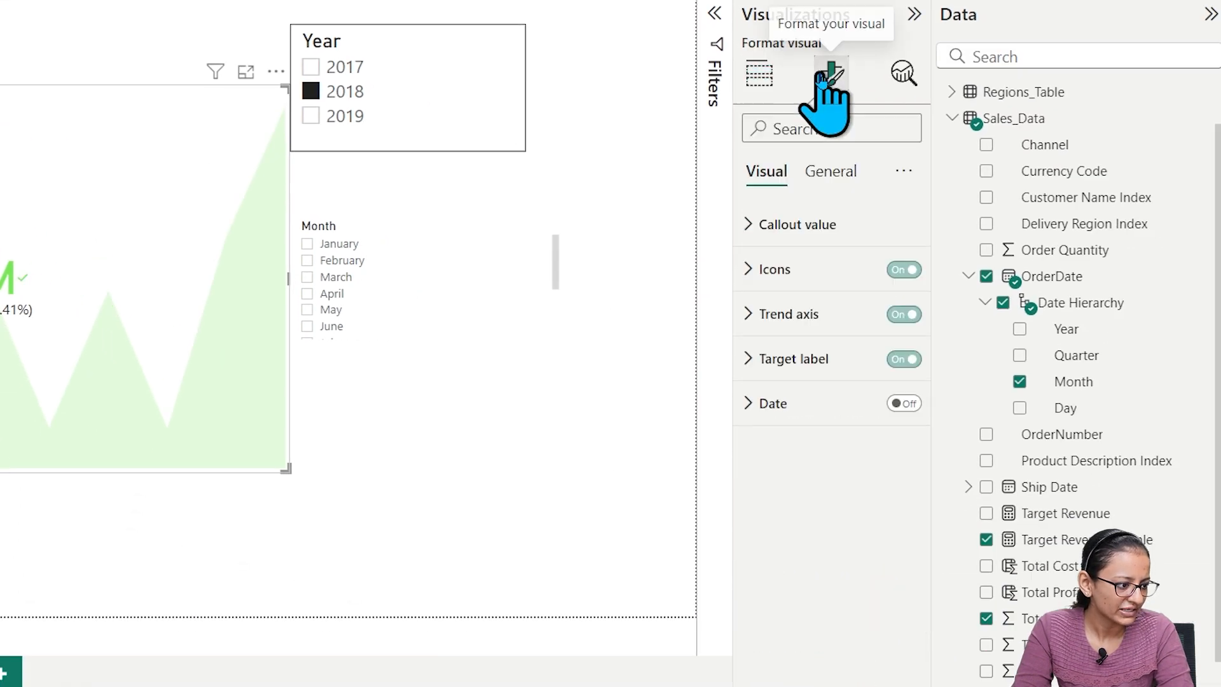
{"action": "left_click", "coordinate": [799, 318]}
{"action": "left_click", "coordinate": [796, 503]}
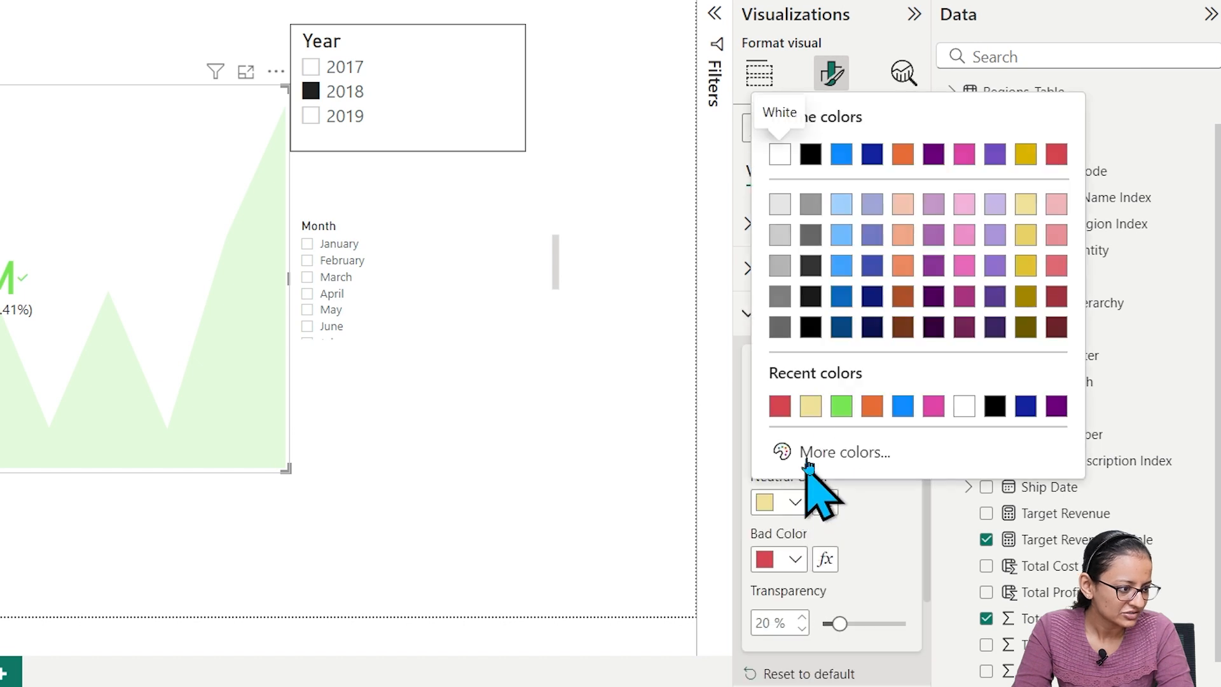
{"action": "left_click", "coordinate": [1026, 260]}
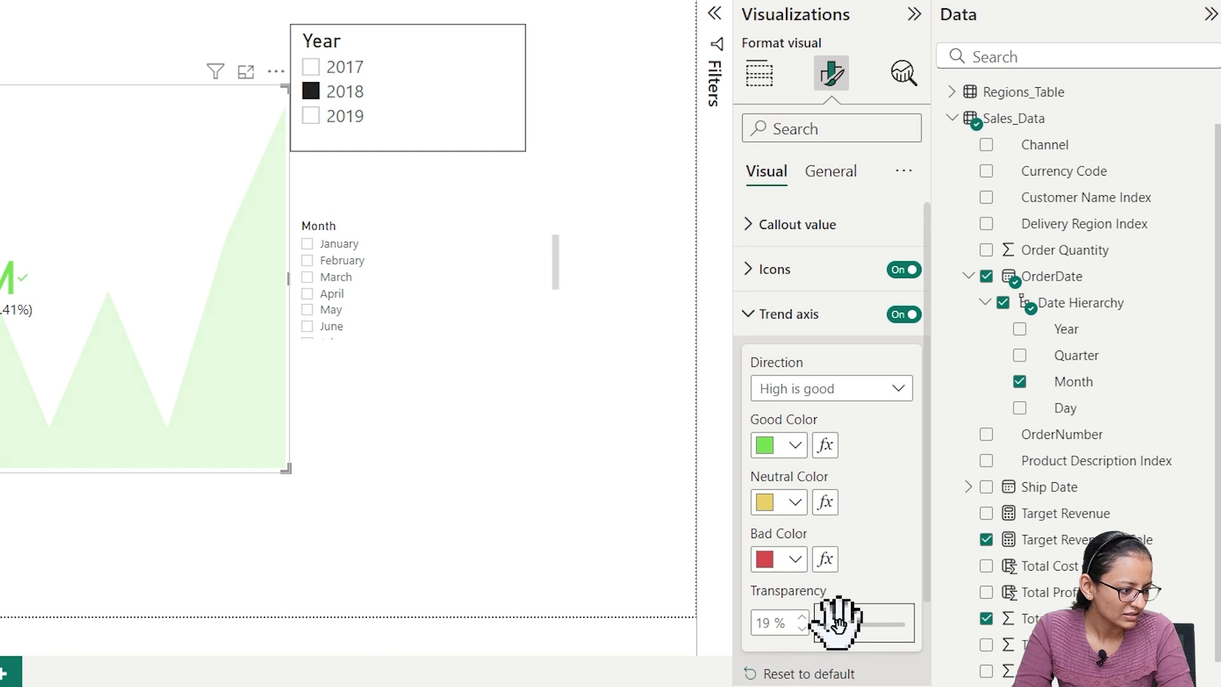
{"action": "left_click_drag", "start_coordinate": [878, 629], "coordinate": [880, 632]}
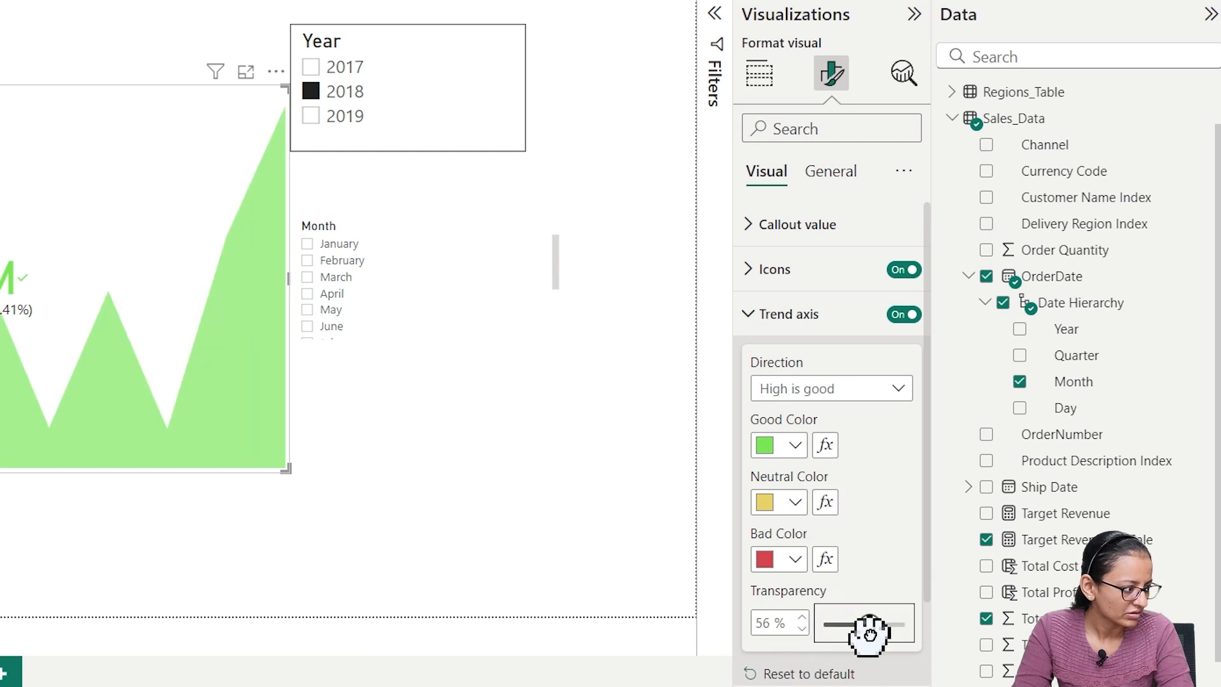
{"action": "left_click", "coordinate": [615, 502]}
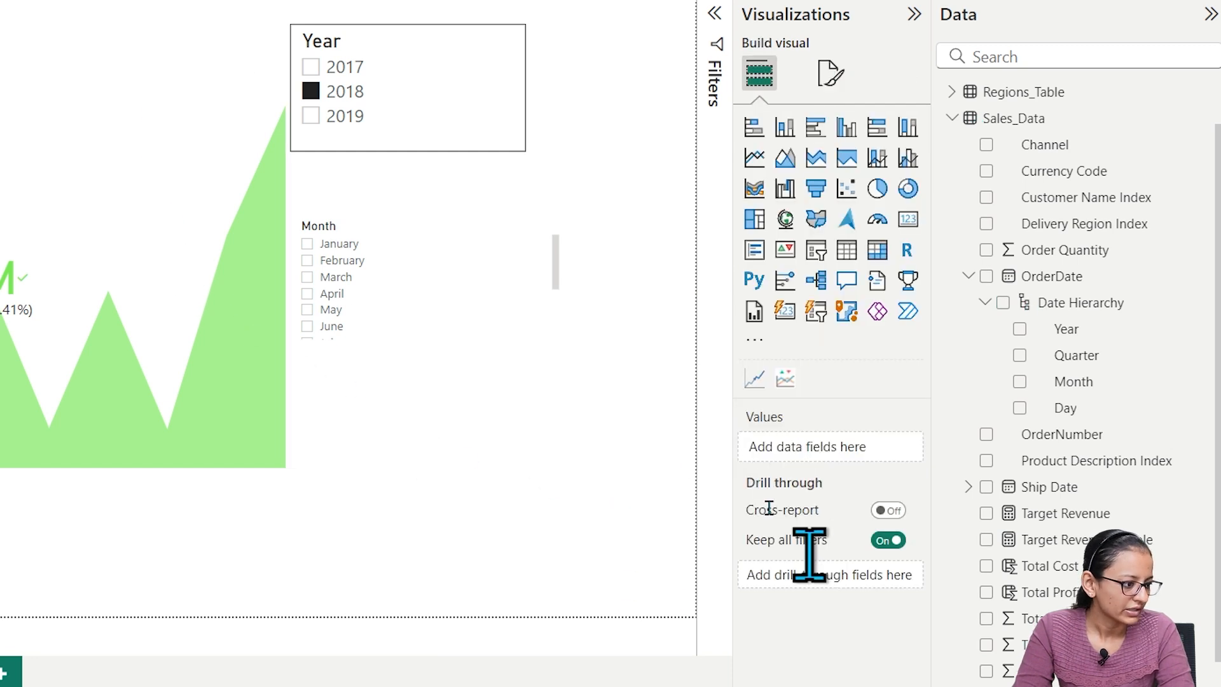
- Filter the 2018 KPI by January, February and January again to compare each month's revenue with the target
{"action": "left_click", "coordinate": [157, 174]}
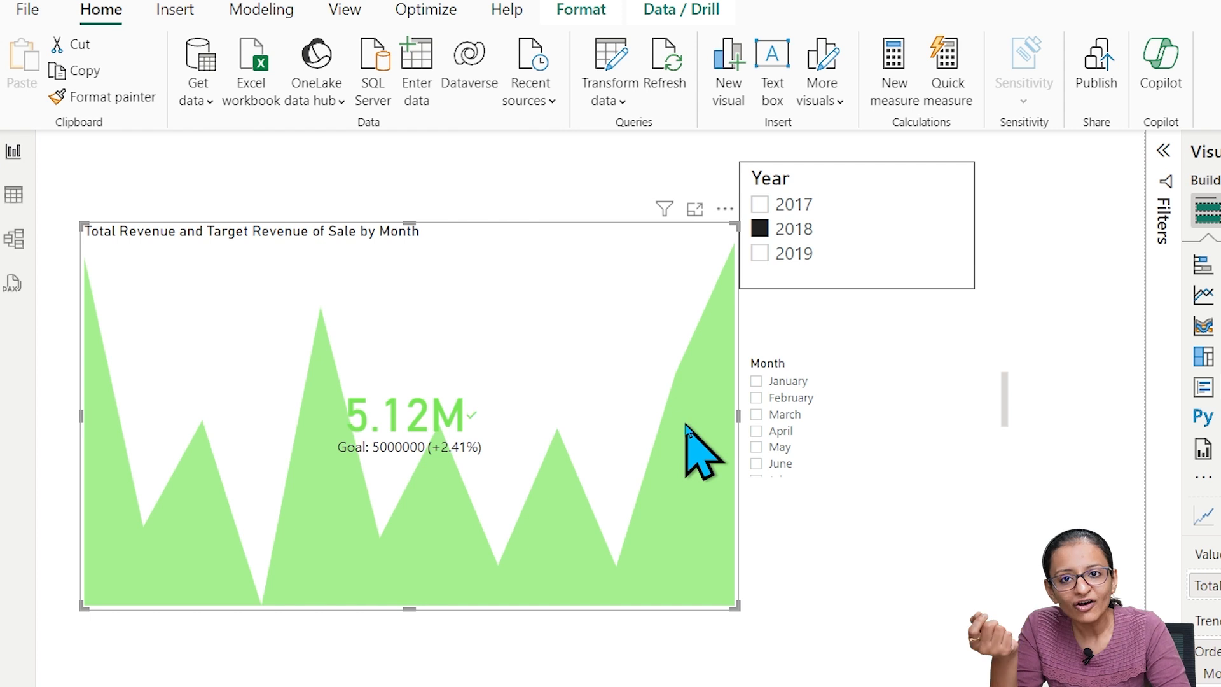
{"action": "left_click", "coordinate": [755, 381]}
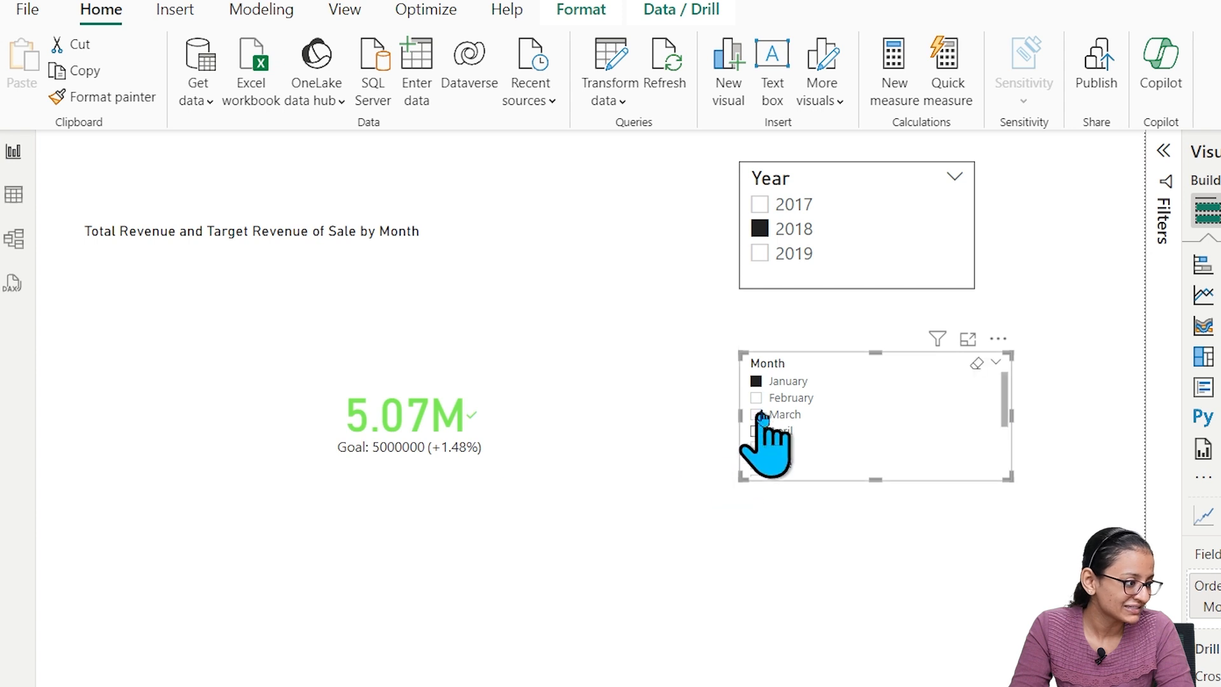
{"action": "left_click", "coordinate": [758, 397]}
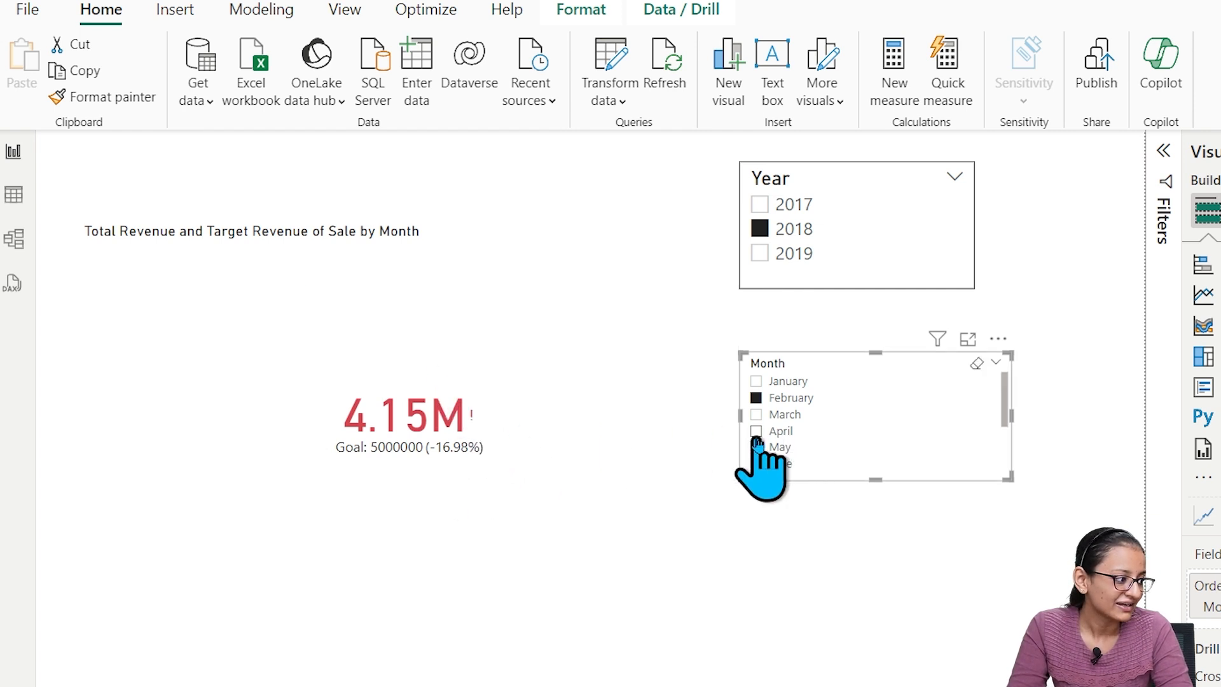
{"action": "left_click", "coordinate": [757, 381]}
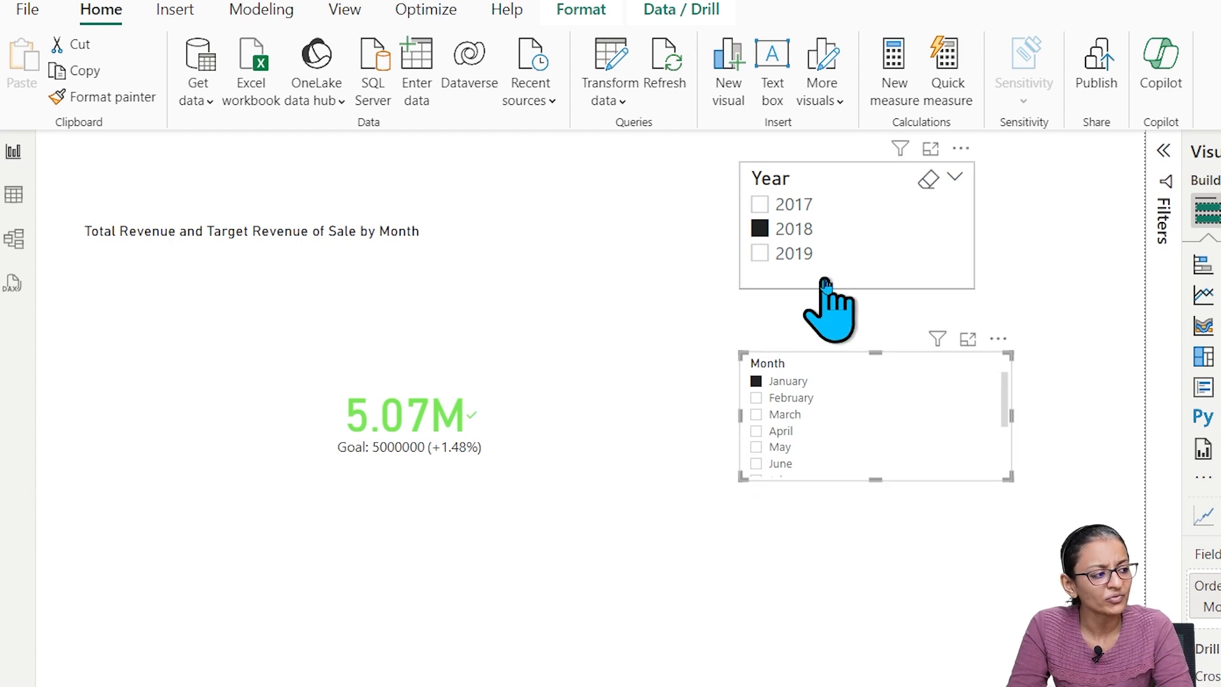
{"action": "left_click", "coordinate": [761, 233]}
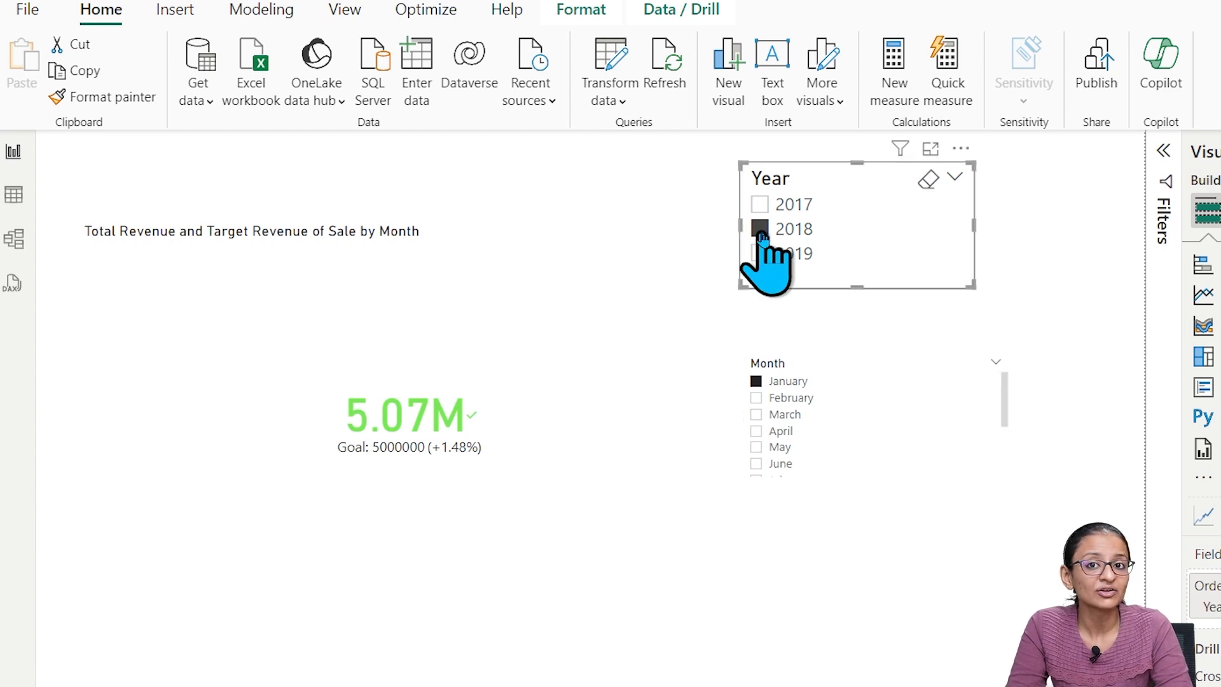